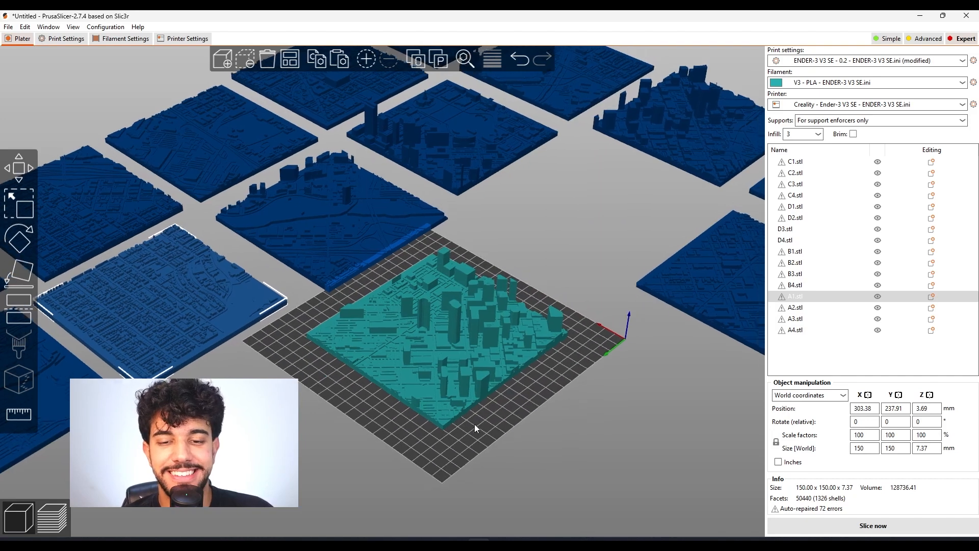
Examine the layout of the city map tiles around the print bed and the skyscraper tile placed on it
scroll(485, 424, "down", 4)
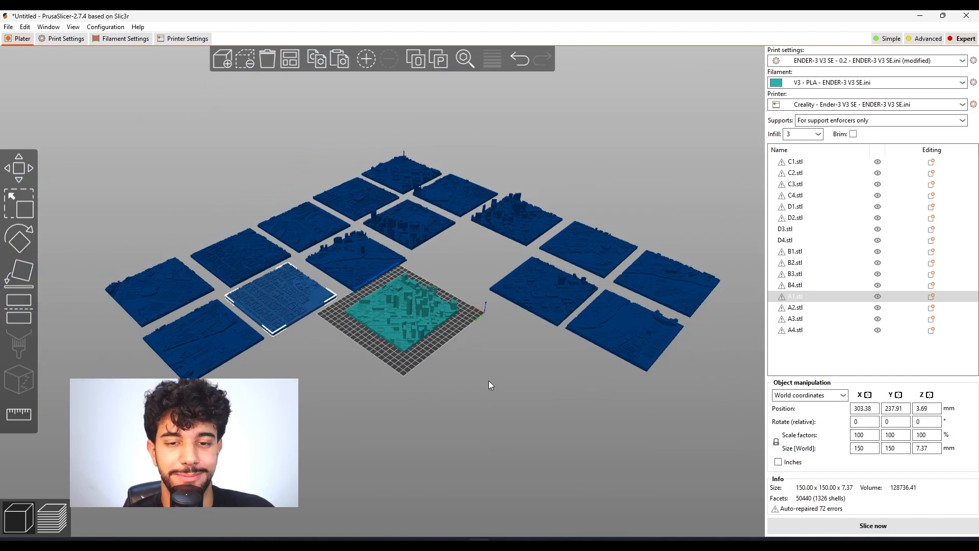
mouse_move(474, 360)
left_mouse_down()
mouse_move(485, 381)
mouse_move(473, 354)
left_mouse_up()
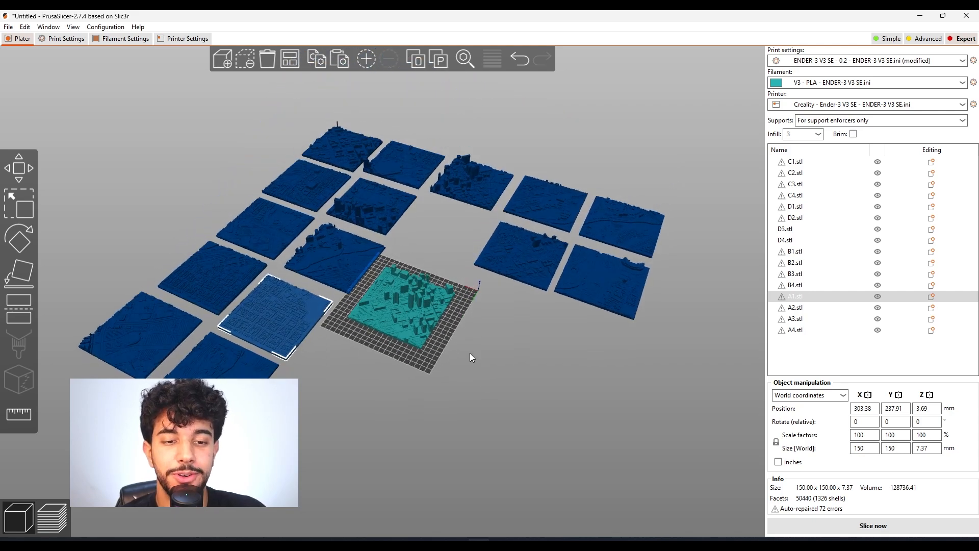
scroll(510, 351, "up", 8)
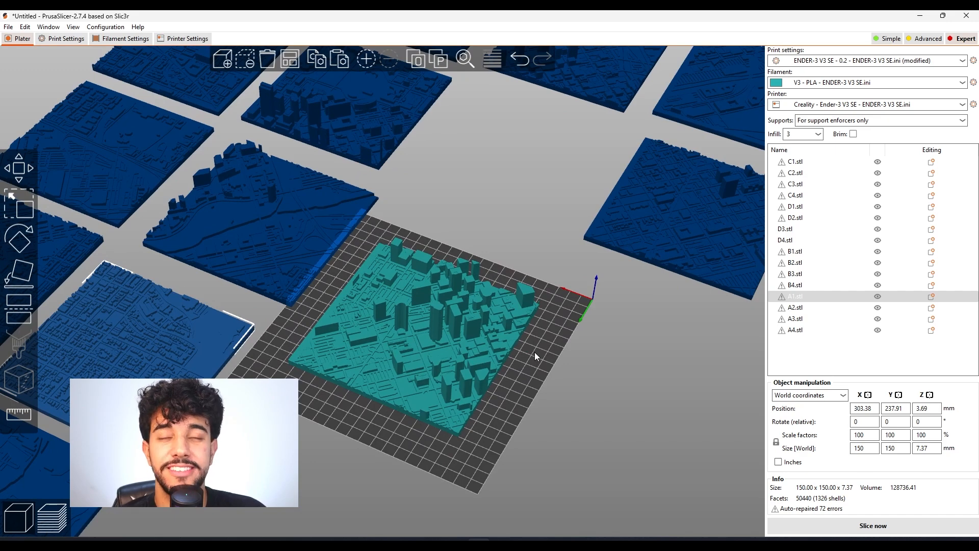
scroll(534, 353, "down", 8)
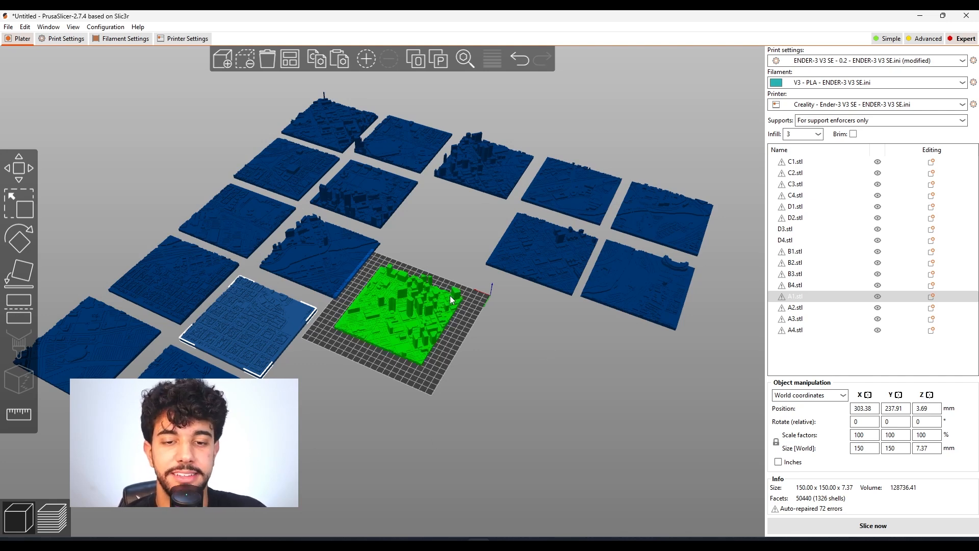
scroll(444, 301, "up", 5)
middle_click_drag(525, 365, 505, 312)
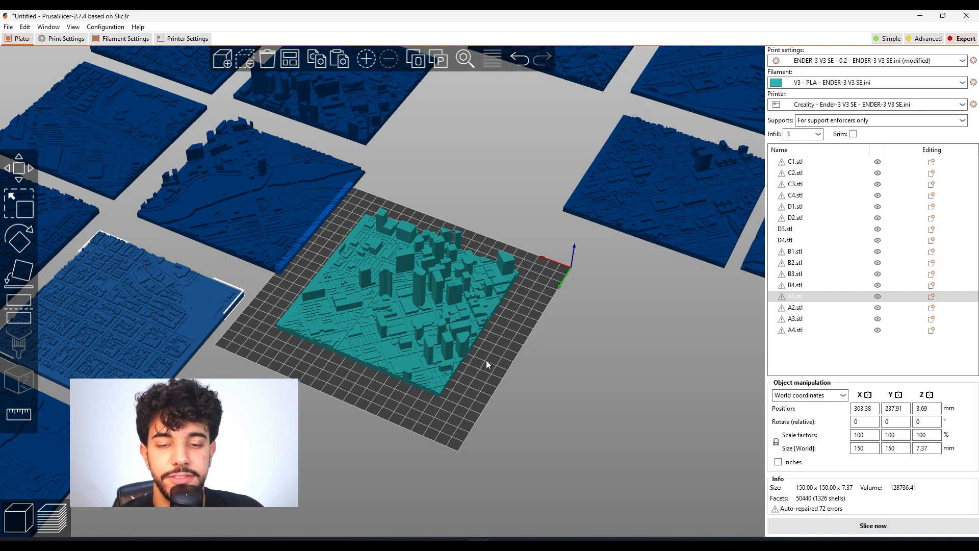
scroll(449, 314, "down", 2)
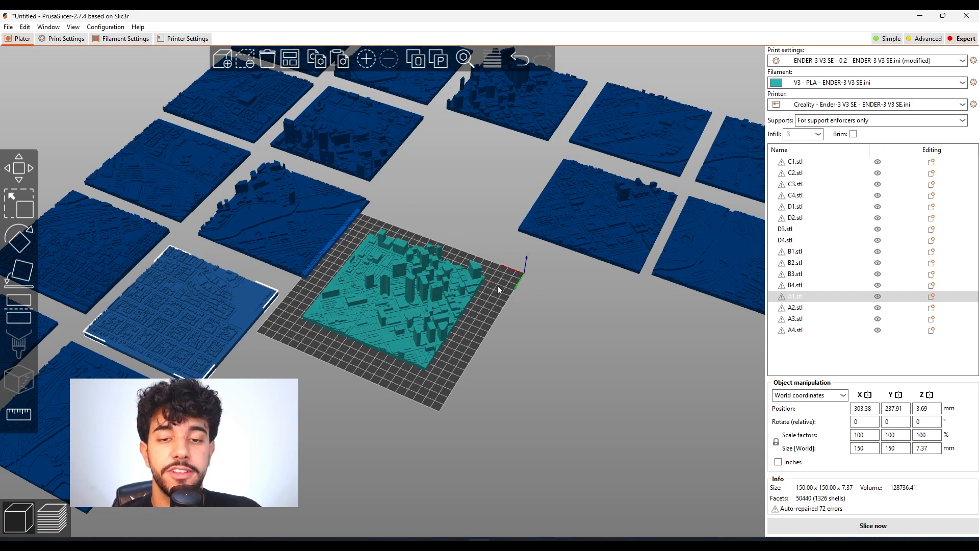
scroll(503, 288, "down", 3)
scroll(513, 305, "up", 5)
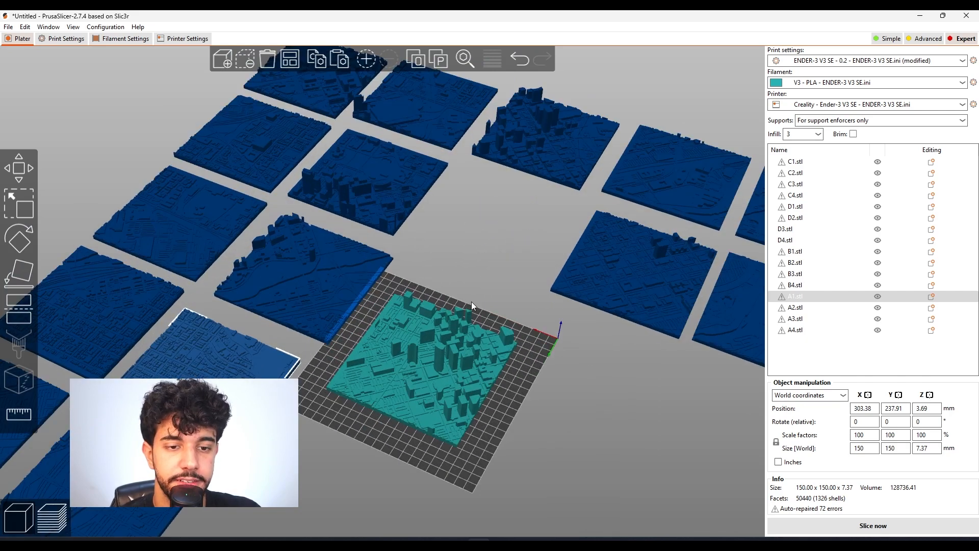
scroll(468, 385, "down", 5)
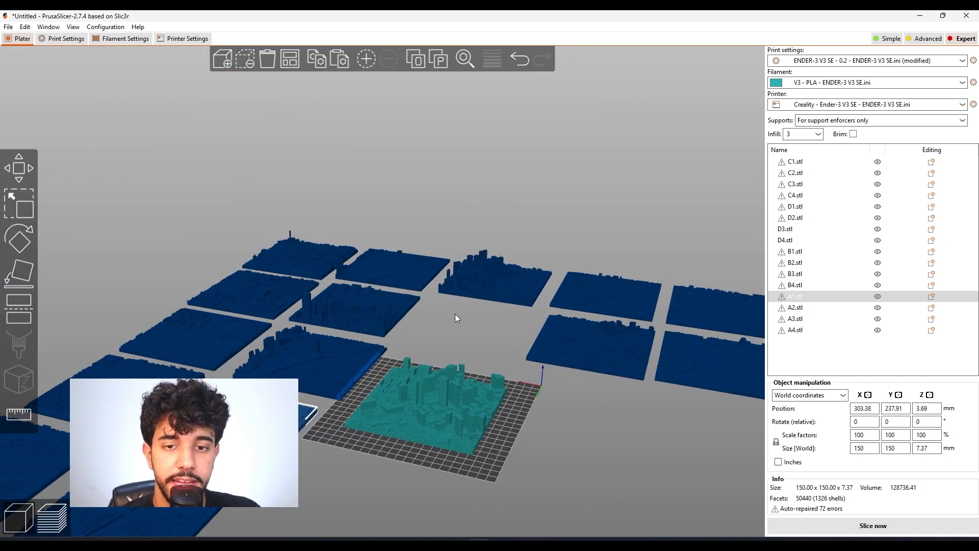
scroll(530, 450, "up", 3)
middle_click_drag(582, 482, 482, 235)
scroll(544, 344, "up", 2)
scroll(561, 357, "up", 1)
scroll(686, 415, "down", 5)
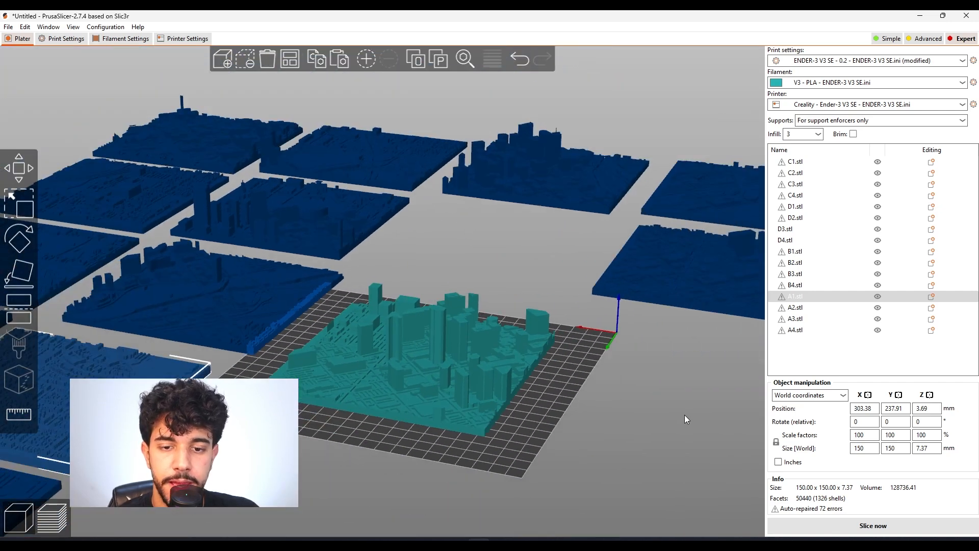
scroll(649, 311, "up", 1)
scroll(306, 332, "down", 1)
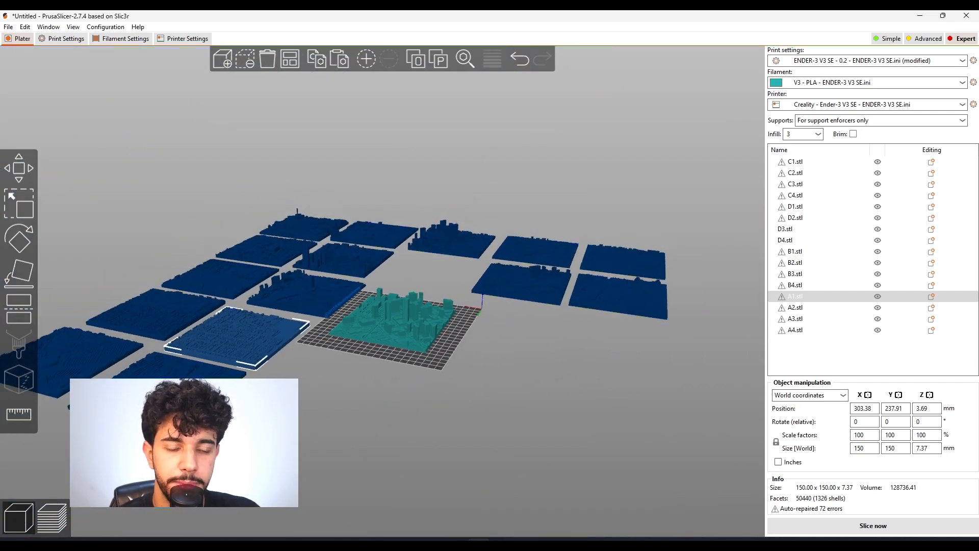
Inspect the outlined low-rise tile and the neighbouring tiles beside the print bed, comparing their building heights
middle_click_drag(375, 400, 445, 409)
scroll(445, 409, "up", 1)
scroll(436, 416, "up", 2)
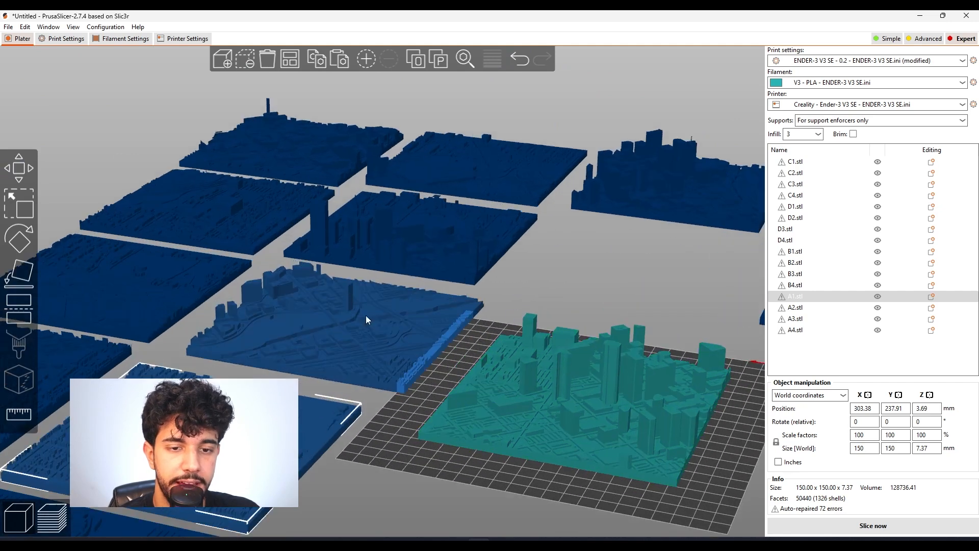
scroll(362, 245, "up", 2)
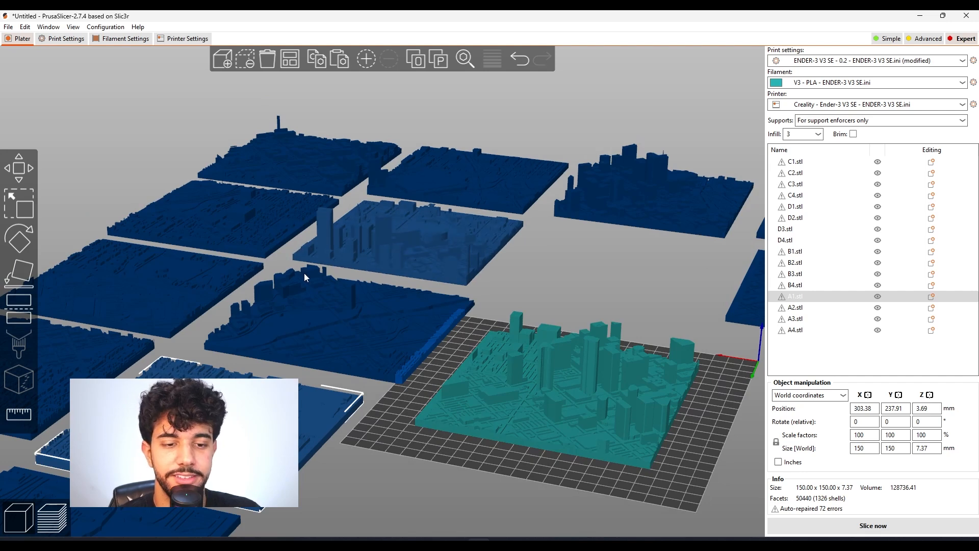
scroll(319, 268, "up", 4)
scroll(494, 182, "down", 6)
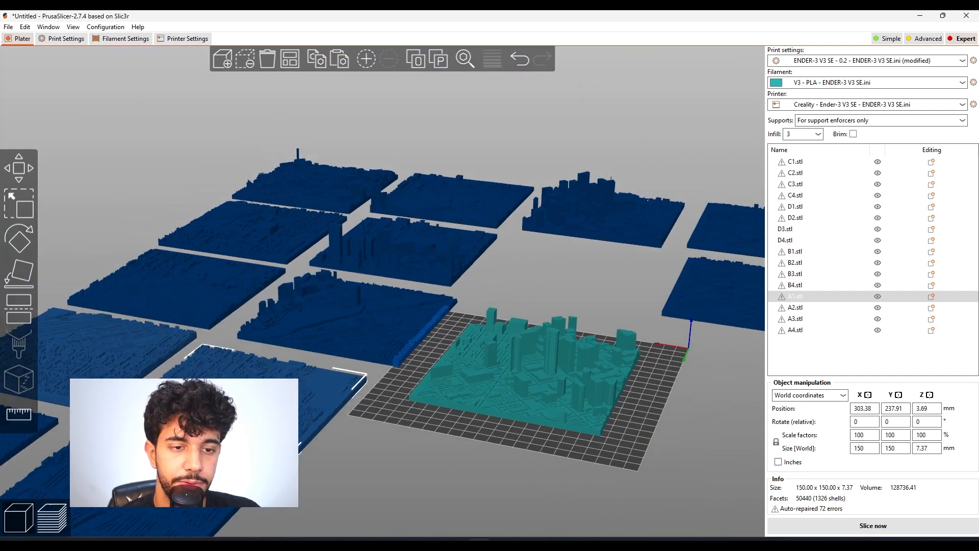
scroll(505, 367, "up", 2)
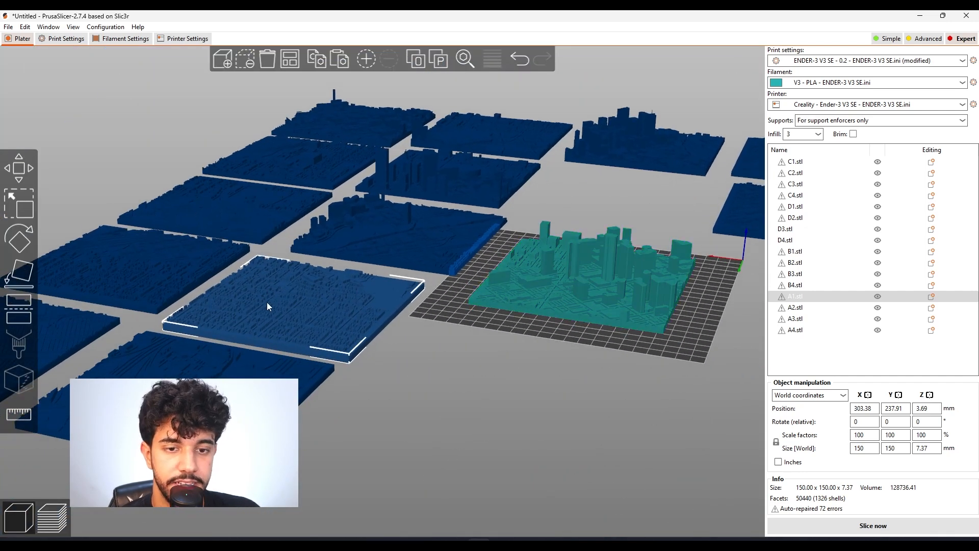
middle_click_drag(420, 405, 537, 385)
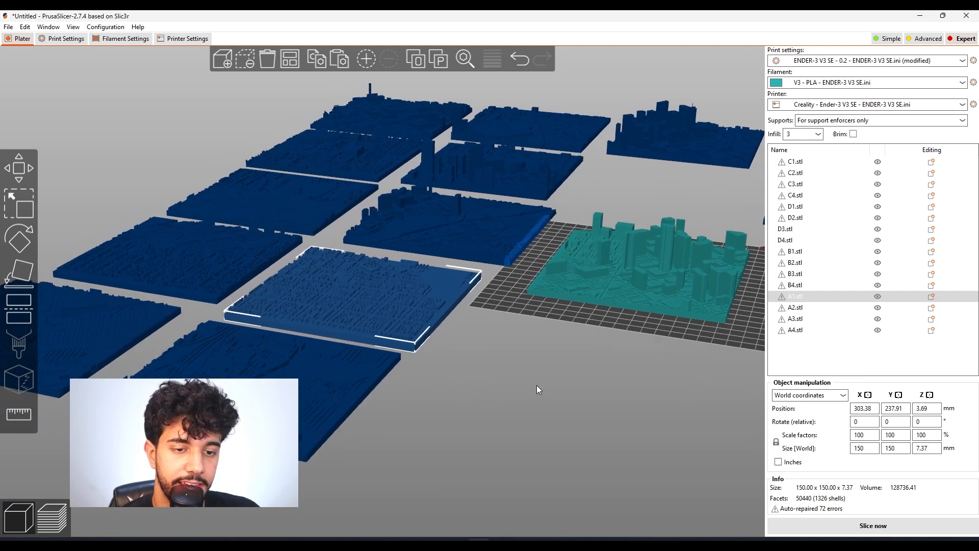
Move the B2.stl tile slightly away from the print bed so it does not overlap the bed's edge
scroll(623, 329, "up", 8)
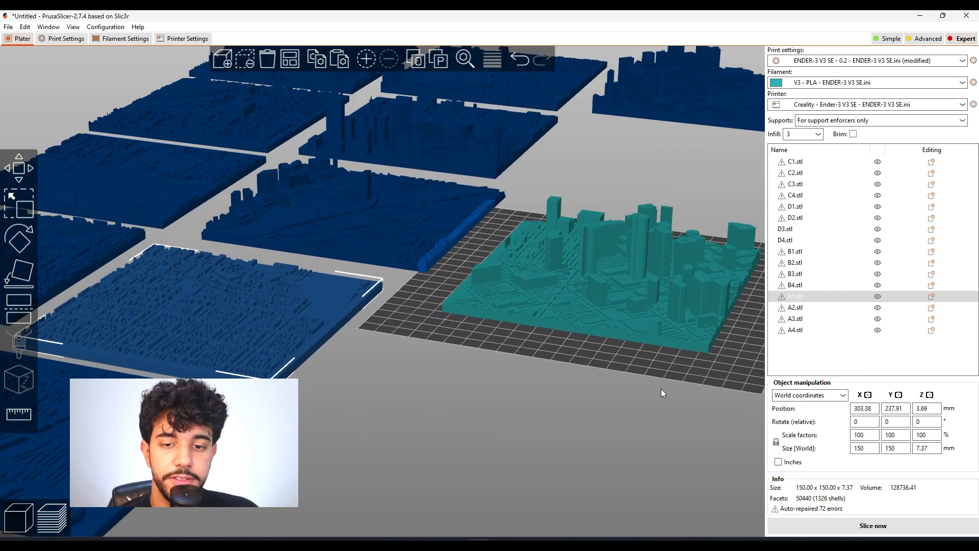
scroll(459, 318, "up", 3)
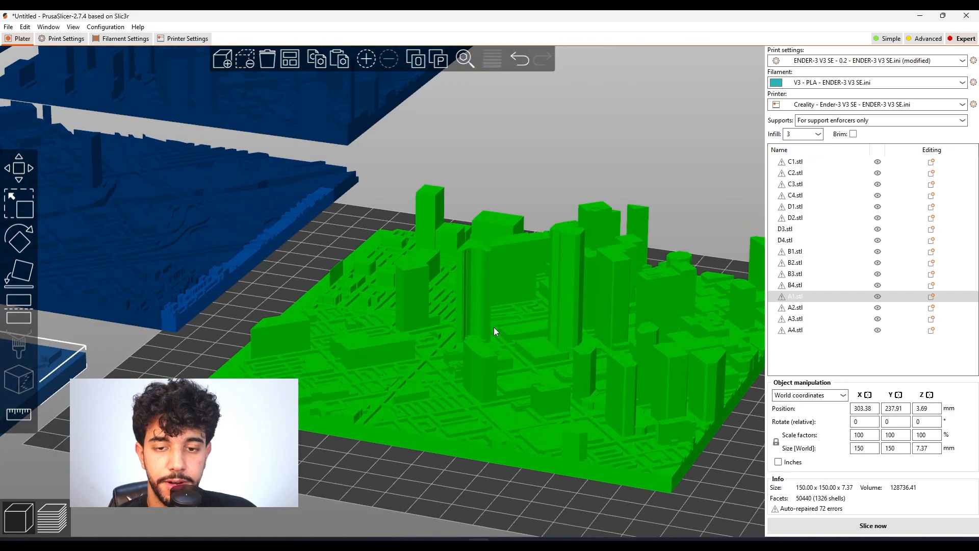
left_click(188, 212)
left_click_drag(188, 212, 185, 212)
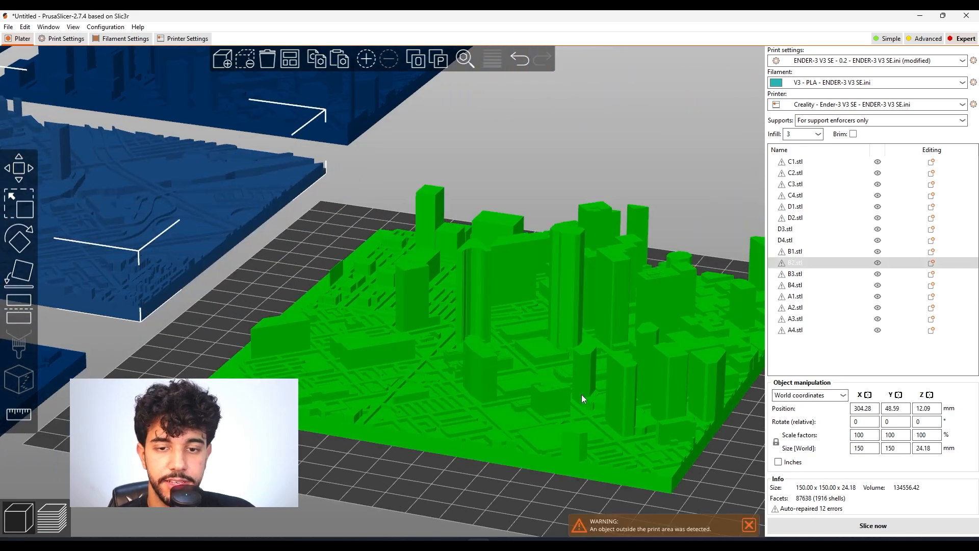
Examine the tiles on both sides of the print bed and the gaps between them
scroll(581, 394, "down", 2)
scroll(555, 403, "down", 2)
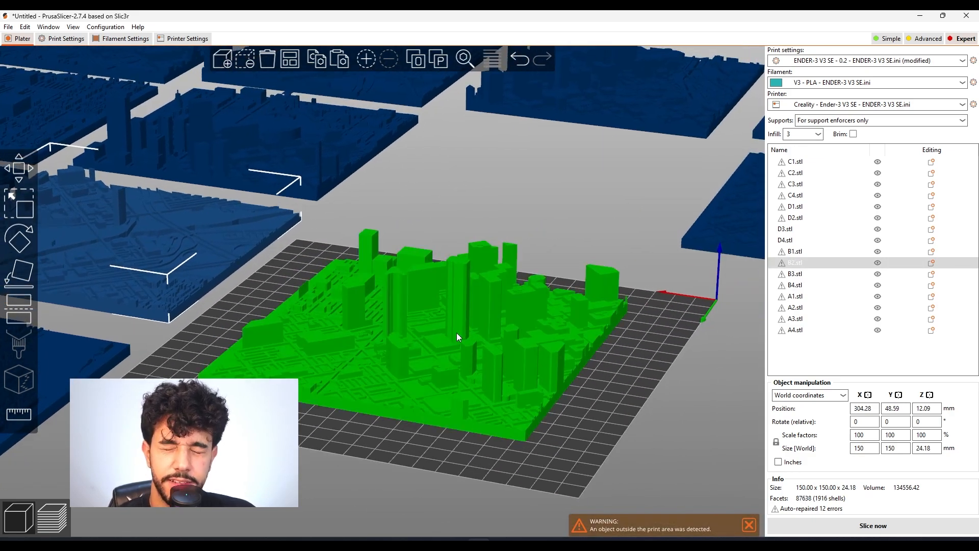
scroll(541, 419, "down", 4)
middle_click_drag(204, 320, 290, 327)
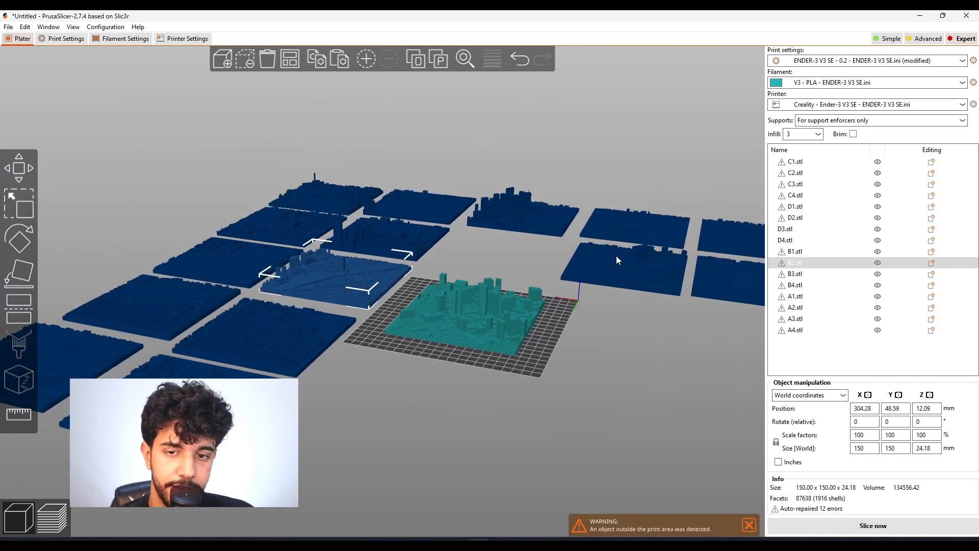
middle_click_drag(690, 308, 489, 314)
scroll(614, 332, "up", 10)
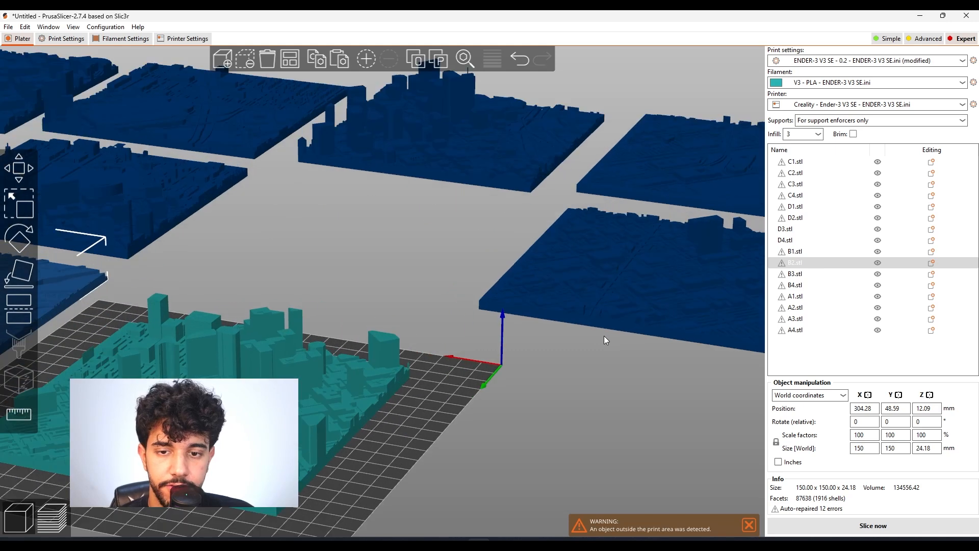
scroll(580, 280, "up", 3)
scroll(434, 231, "down", 9)
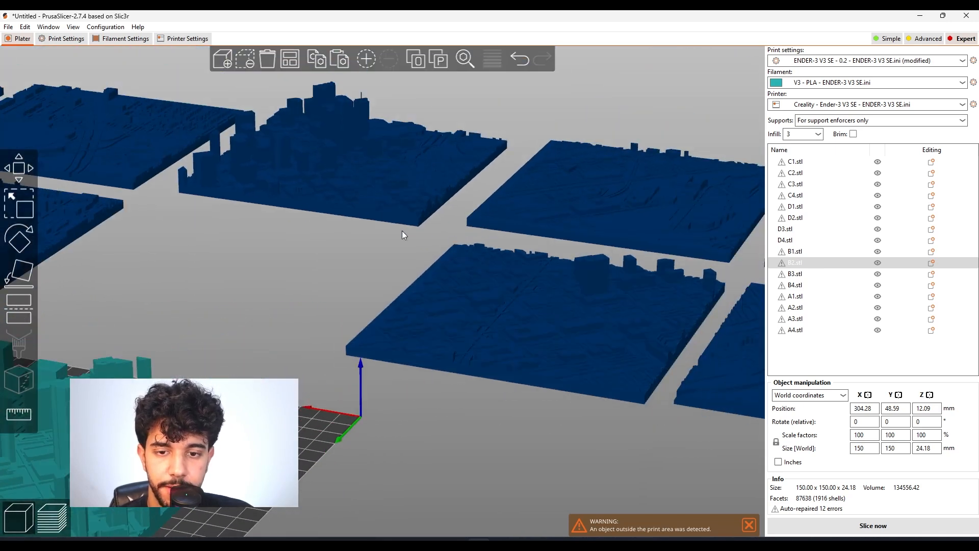
middle_click_drag(442, 303, 603, 351)
scroll(602, 351, "up", 1)
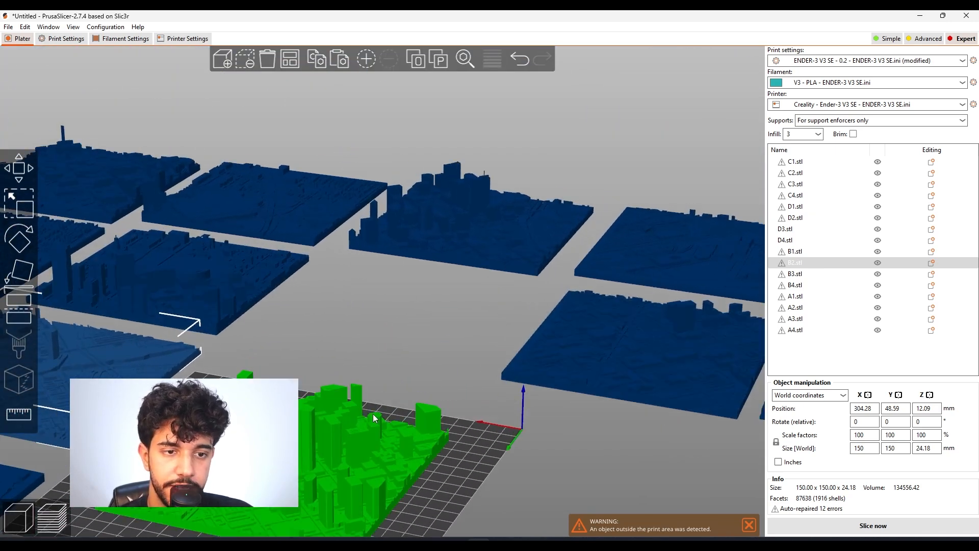
middle_click_drag(518, 256, 653, 140)
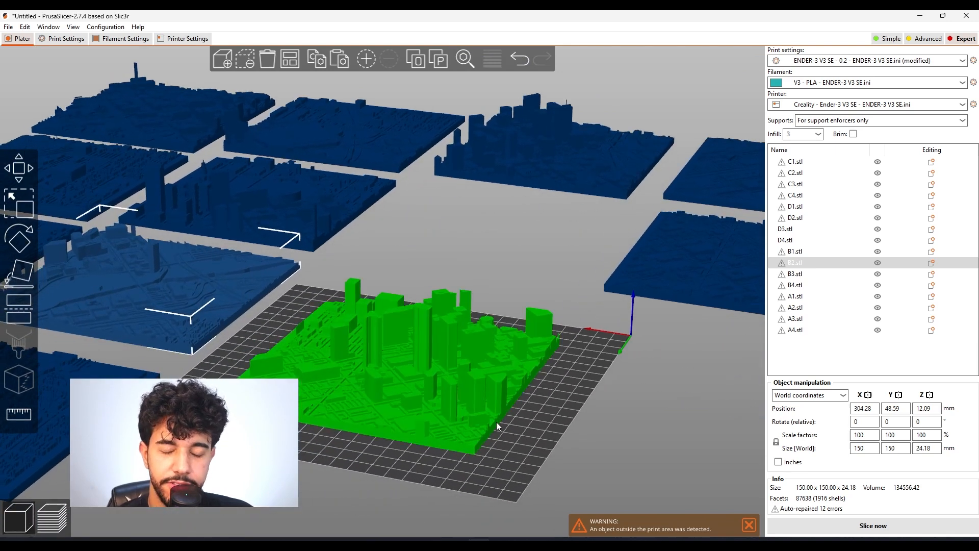
Inspect the tall buildings and fine street details on the tile on the print bed up close
middle_click_drag(537, 418, 558, 357)
scroll(478, 352, "up", 6)
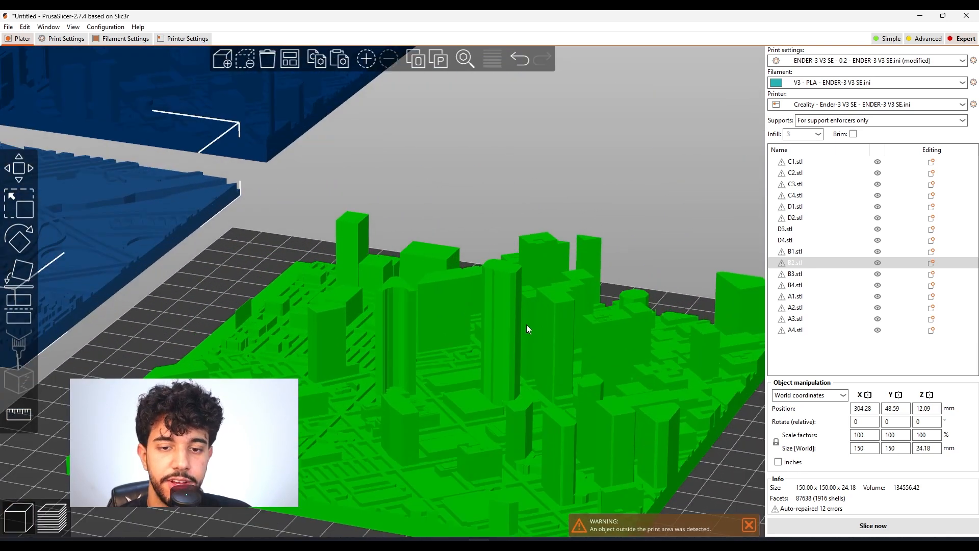
scroll(536, 325, "down", 3)
middle_click_drag(642, 429, 652, 317)
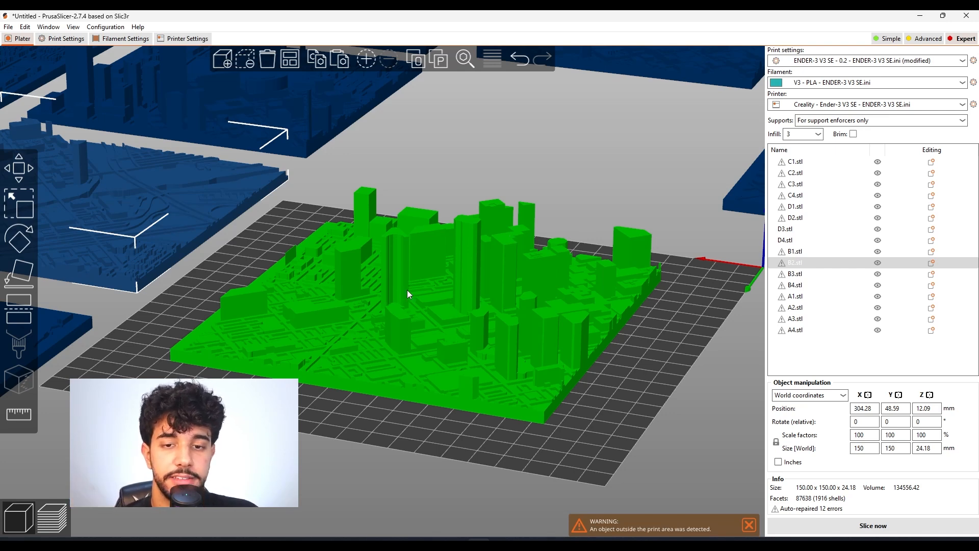
scroll(411, 289, "up", 10)
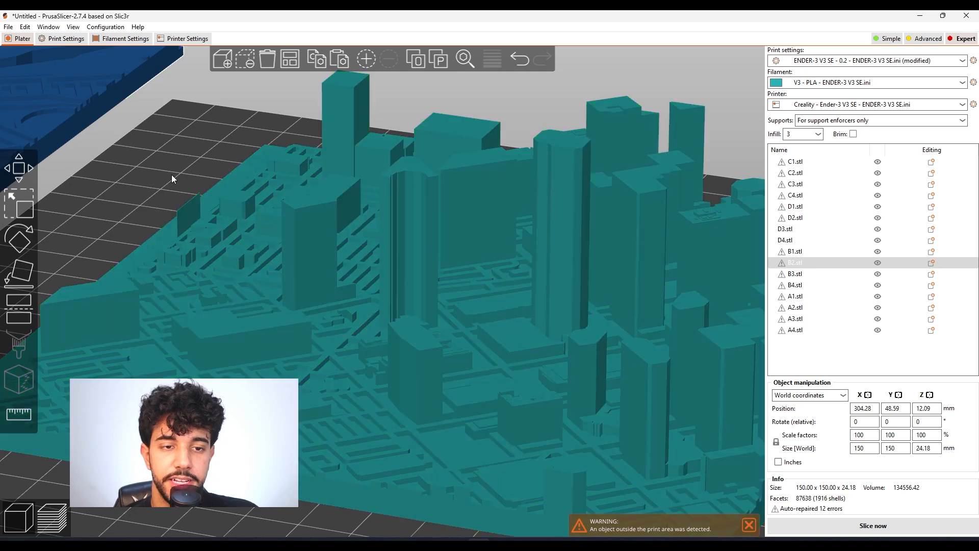
middle_click_drag(171, 176, 33, 176)
scroll(515, 246, "up", 5)
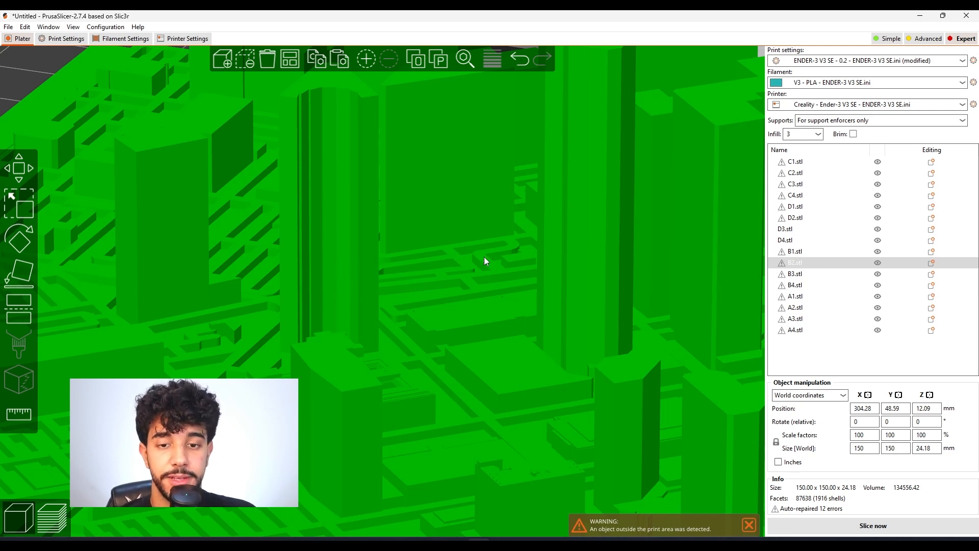
scroll(547, 232, "down", 5)
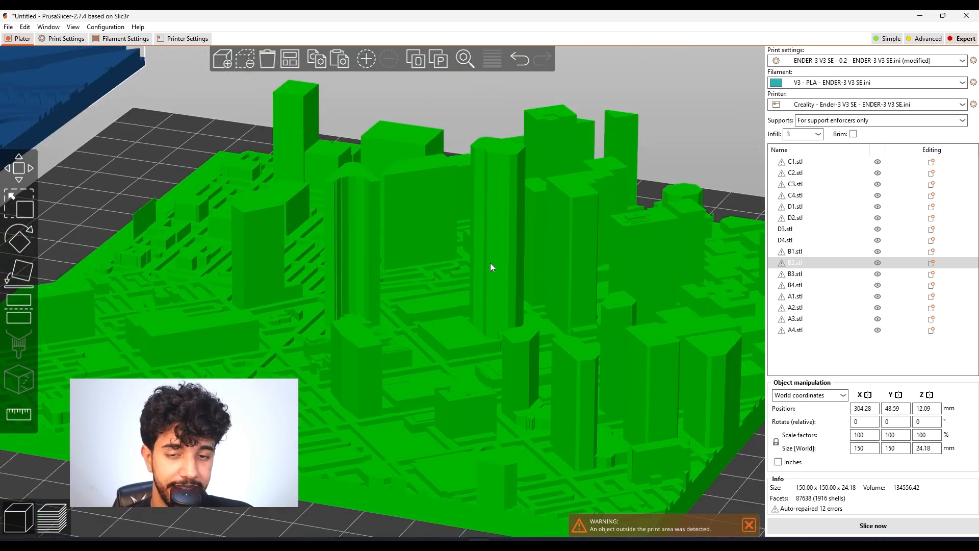
scroll(490, 264, "down", 3)
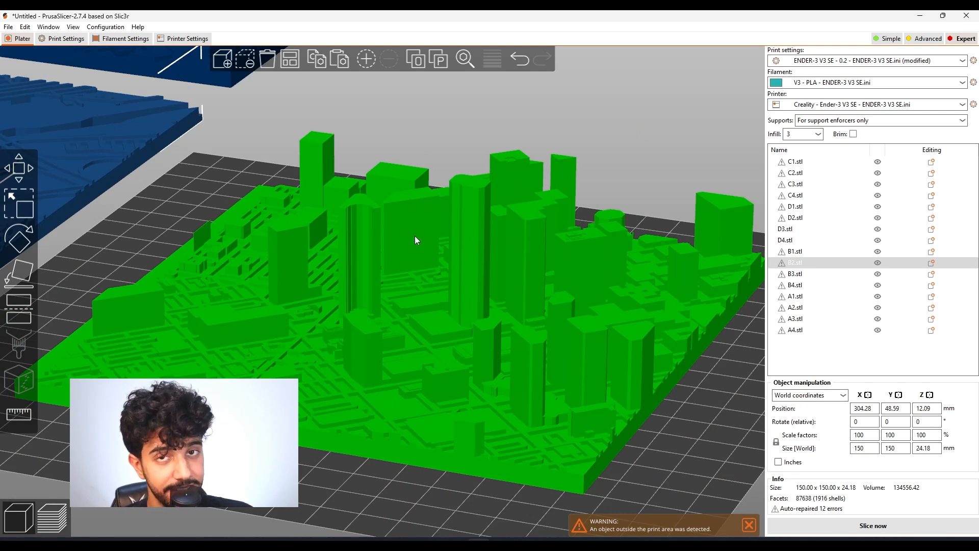
scroll(418, 238, "up", 8)
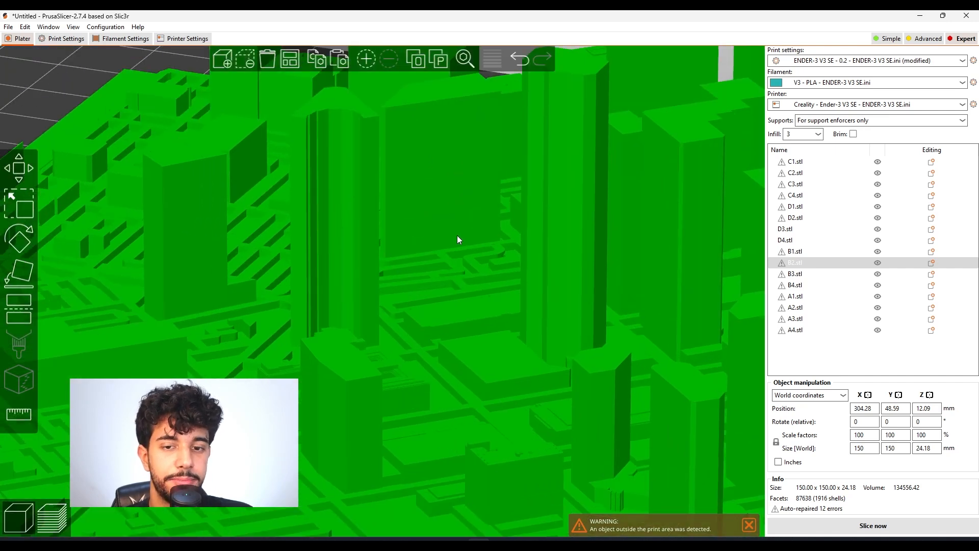
middle_click_drag(359, 307, 344, 319)
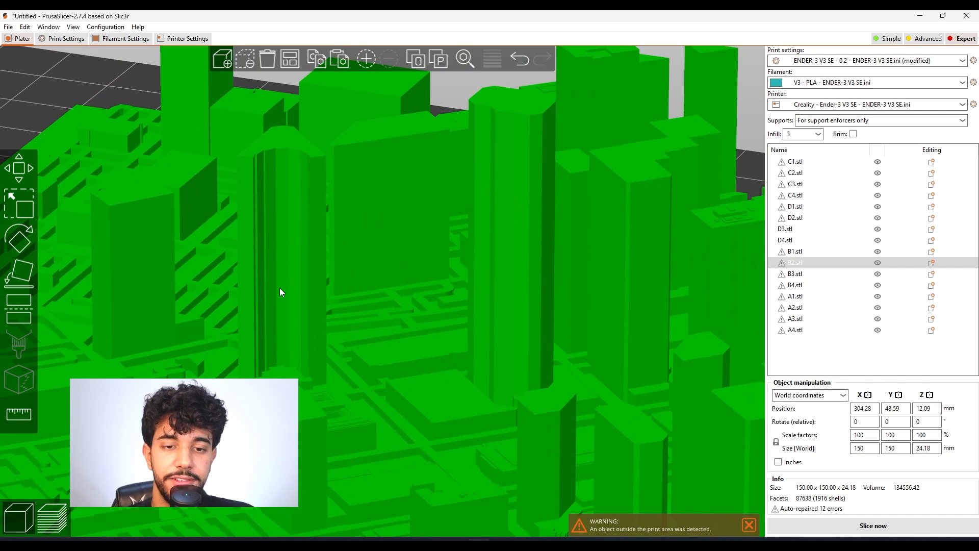
scroll(444, 240, "down", 10)
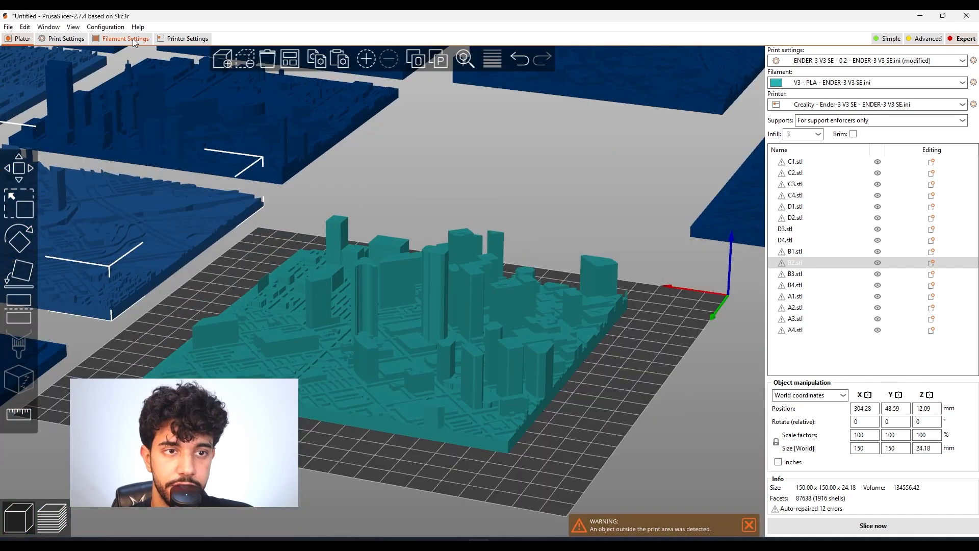
Review the PLA filament's general and temperature settings and bring up the infill page of the print settings
left_click(121, 38)
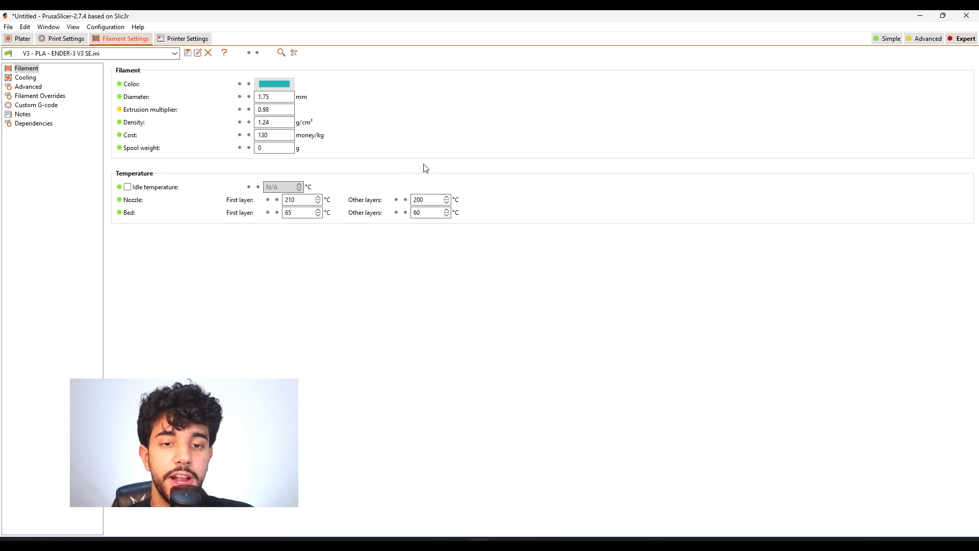
left_click(55, 39)
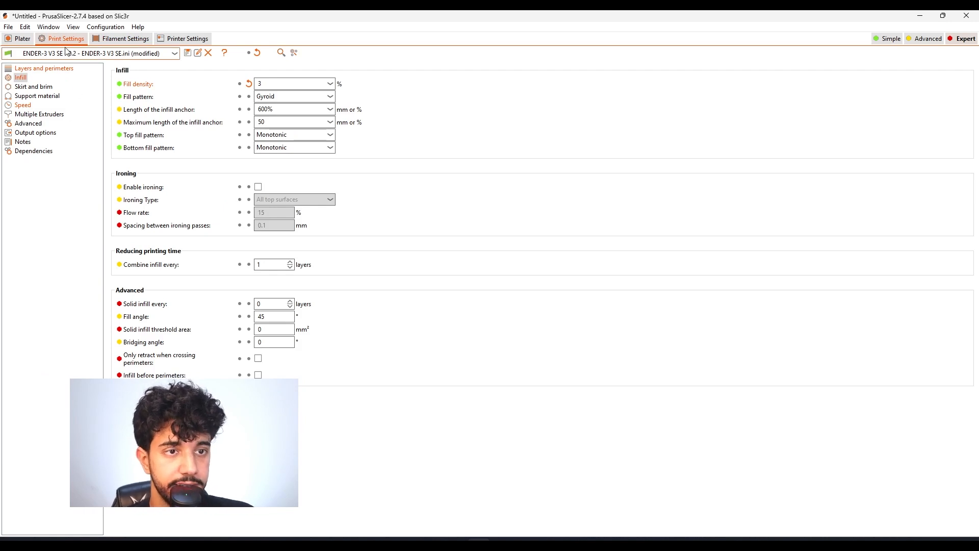
Revert the modified layer height to the preset's value, and enter a layer height of 0.16 mm
left_click(43, 68)
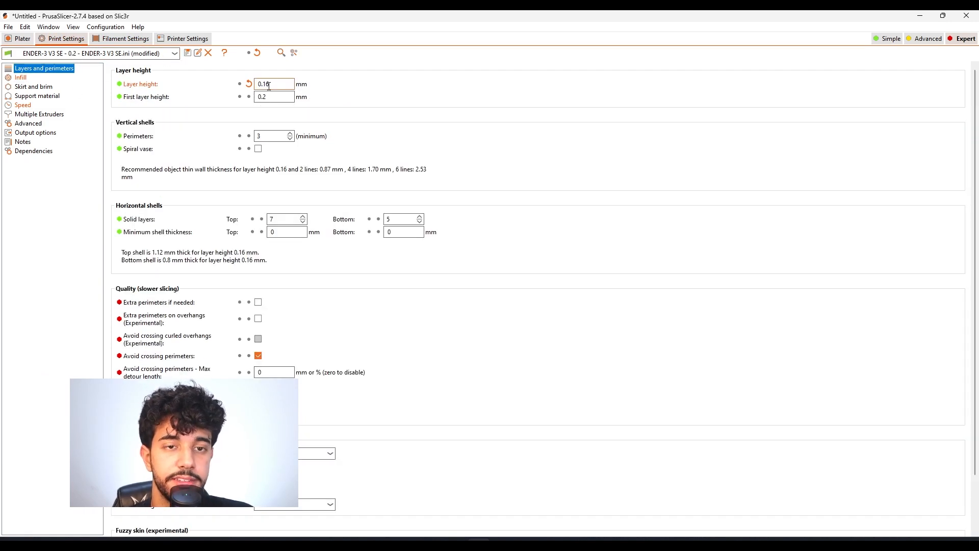
left_click(250, 84)
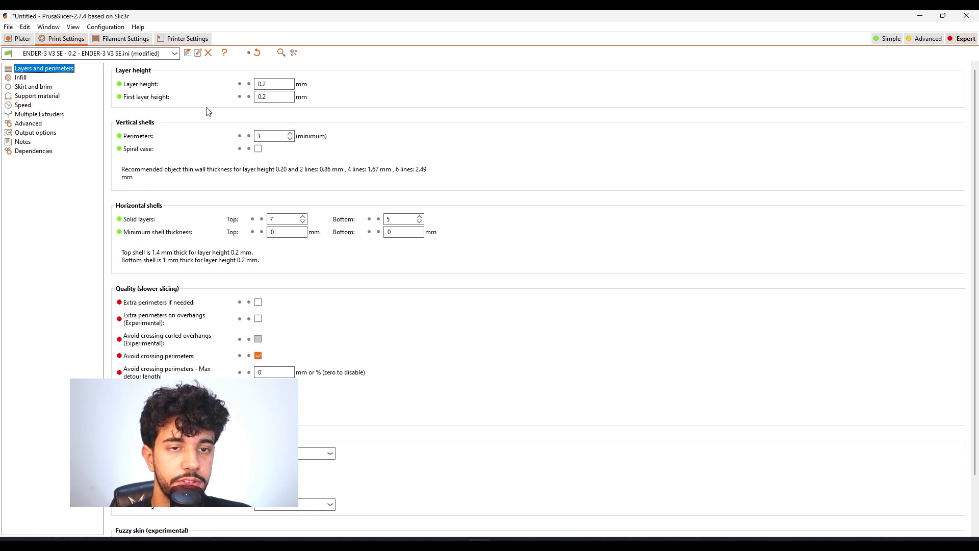
left_click(286, 83)
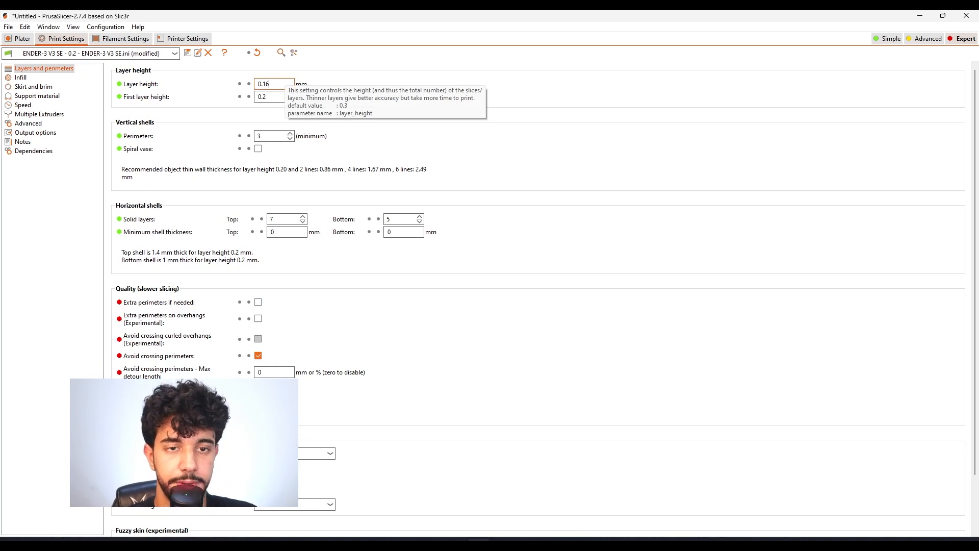
Set the infill's fill density to 10% and bring up the skirt and brim settings
left_click(19, 78)
left_click(263, 83)
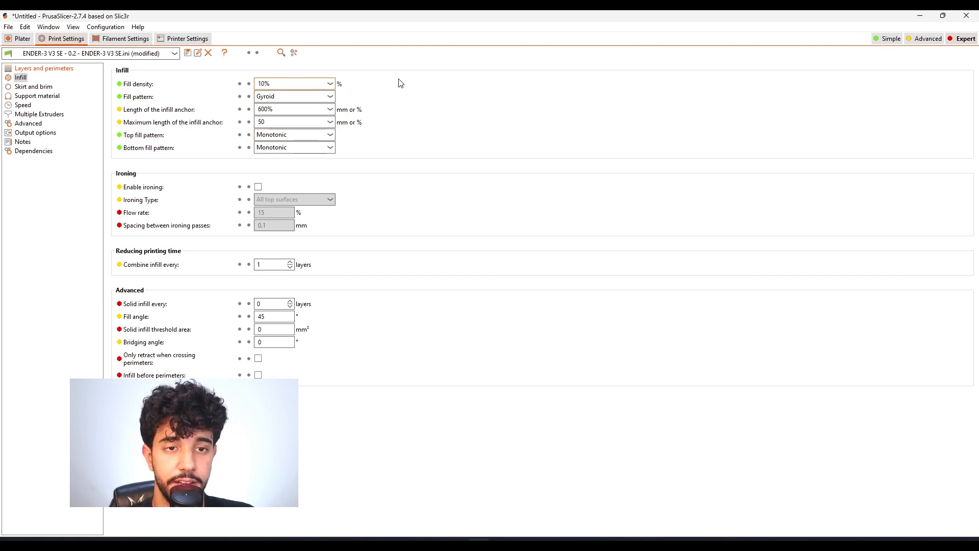
left_click(34, 88)
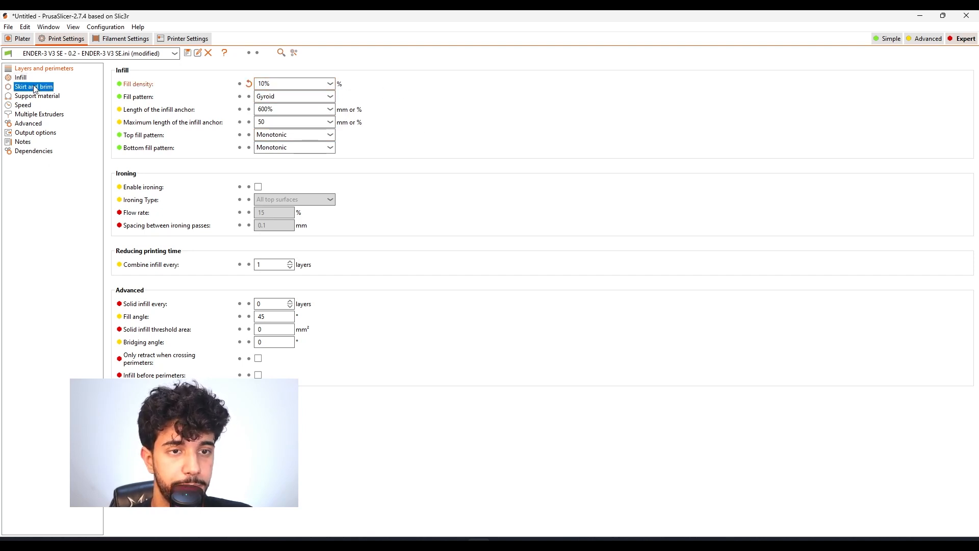
Examine the city tile on the print bed from a distance, from its flat underside and from above
left_click(20, 39)
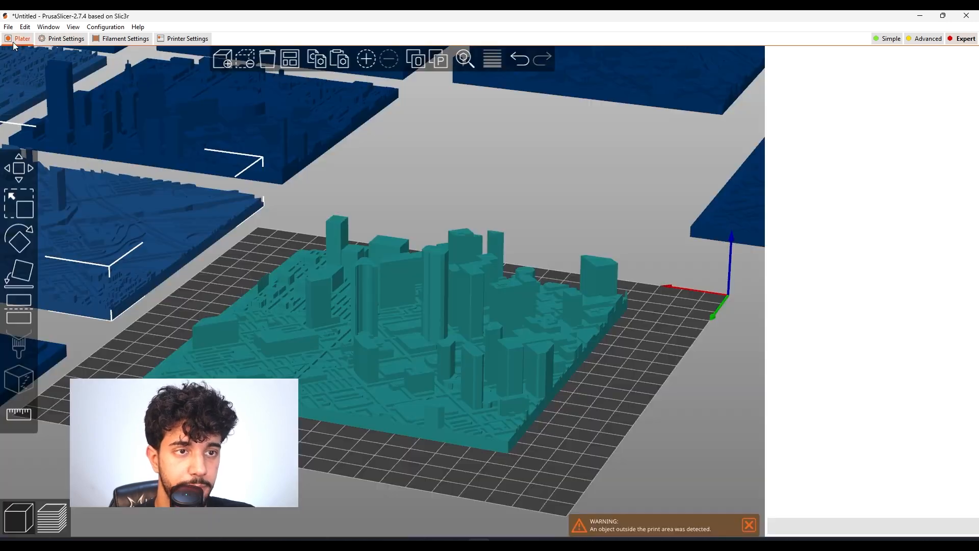
scroll(573, 403, "down", 10)
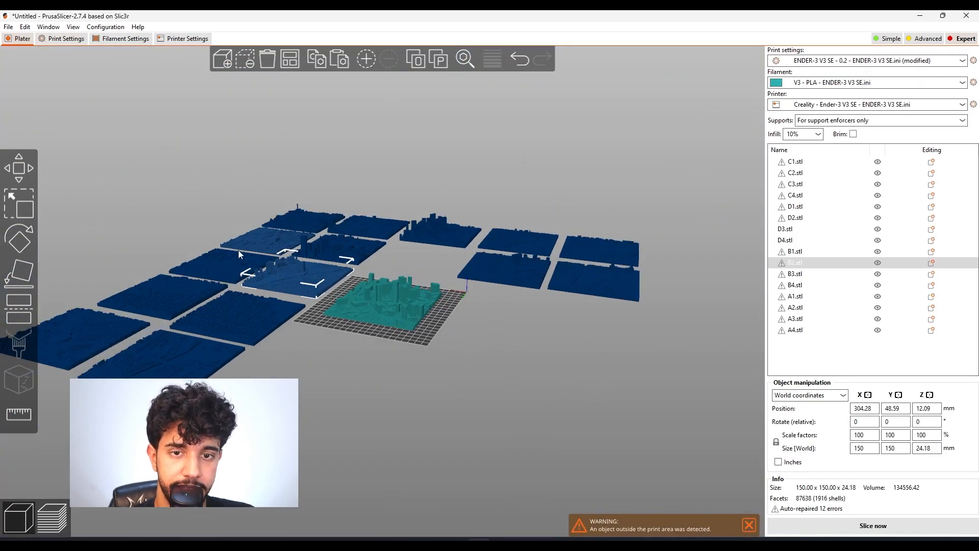
scroll(487, 341, "up", 12)
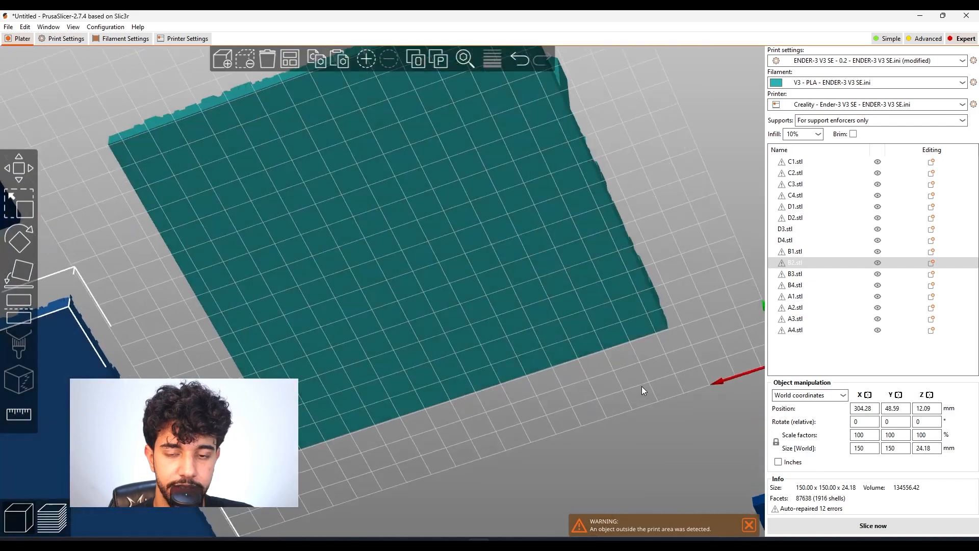
scroll(605, 263, "down", 6)
left_click_drag(612, 270, 621, 353)
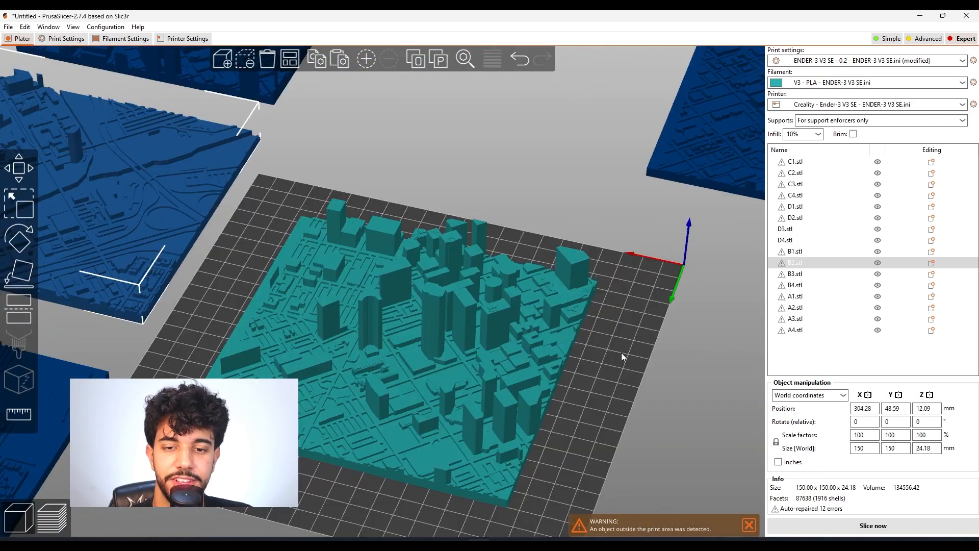
middle_click_drag(324, 165, 314, 132)
Turn off support material generation in the print settings
left_click(63, 38)
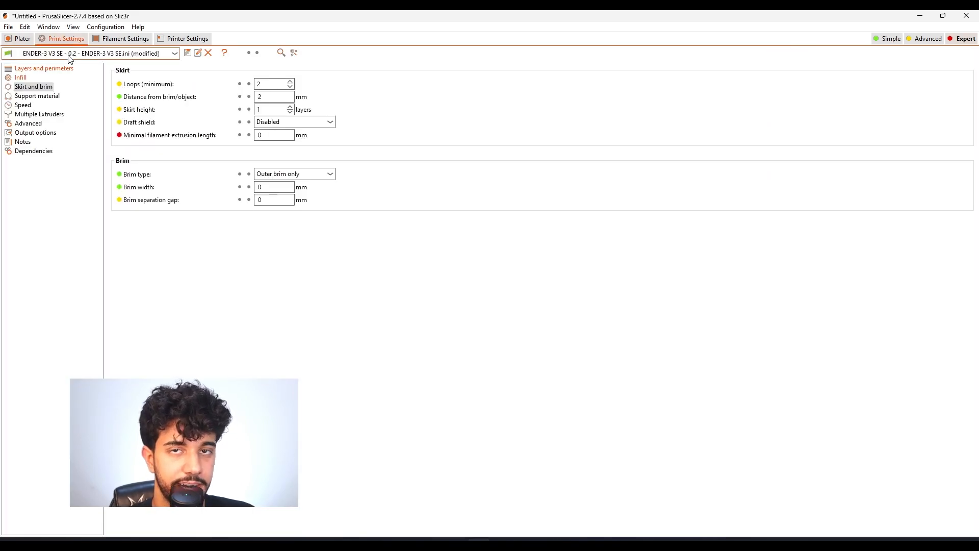
left_click(37, 96)
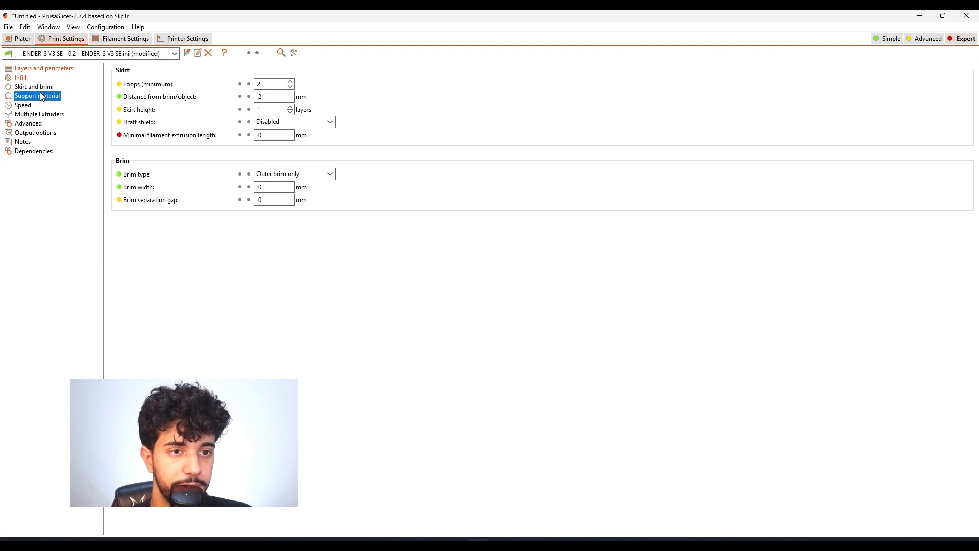
left_click(258, 83)
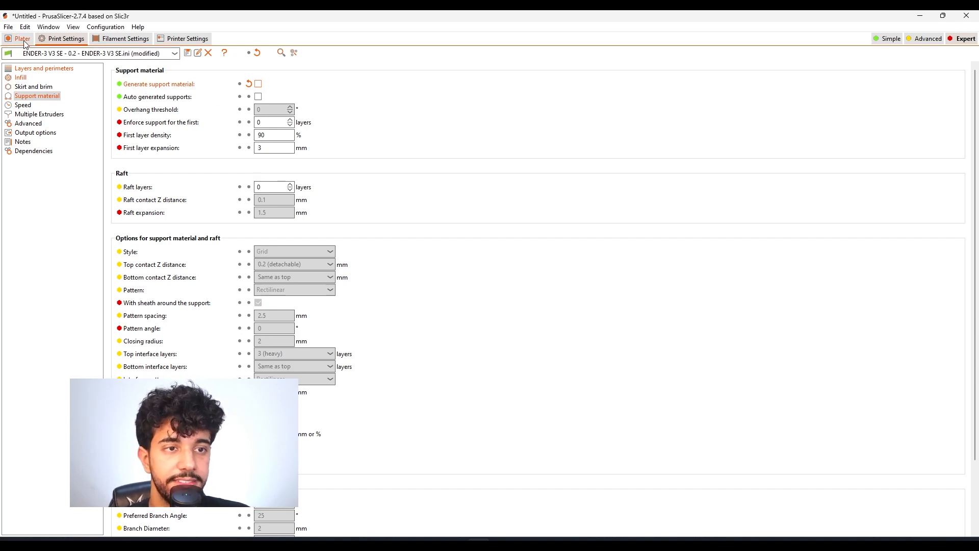
Set the print speeds for small perimeters and bridges to 55 mm/s
left_click(23, 105)
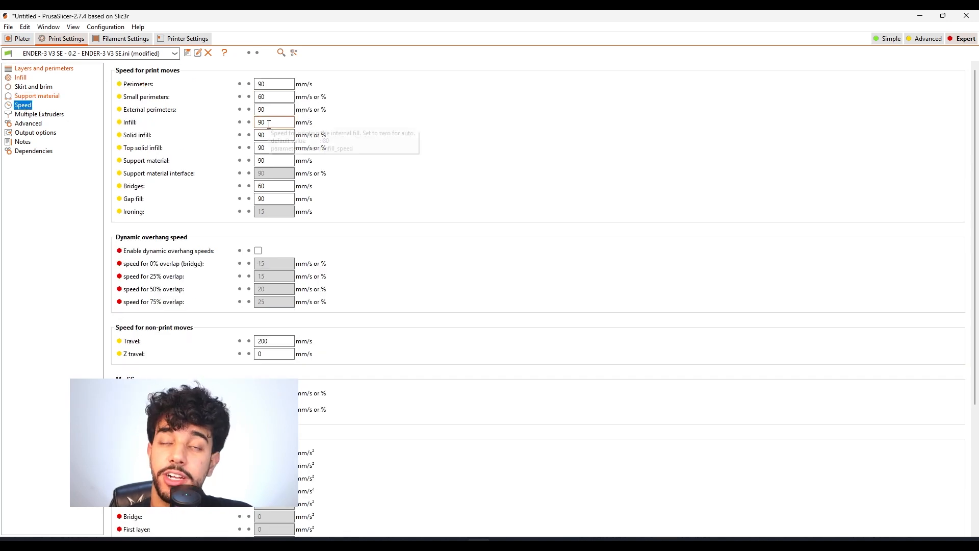
left_click(277, 95)
type("55")
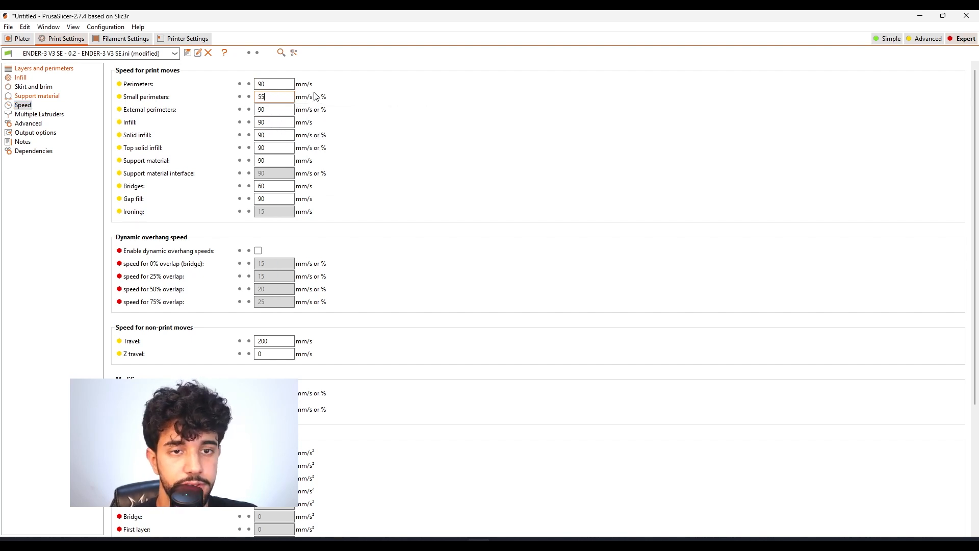
double_click(262, 185)
type("55")
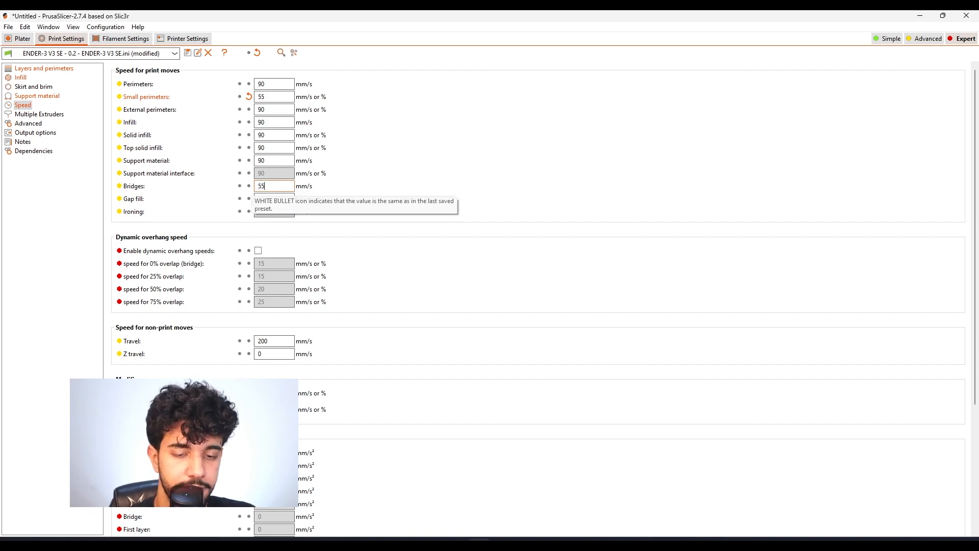
Return to the 3D view of the city tiles, deselect the B2.stl tile, and slice the tile on the print bed
left_click(12, 39)
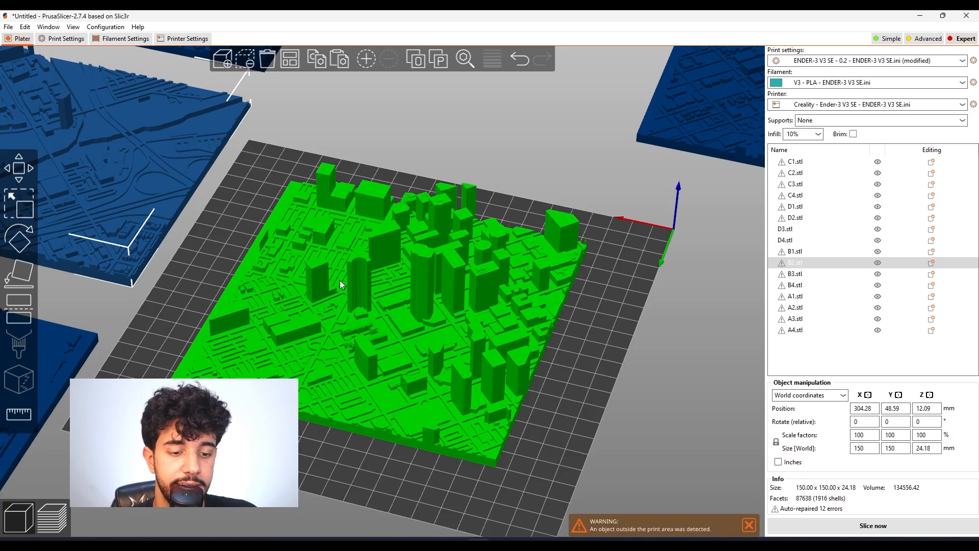
scroll(341, 279, "down", 3)
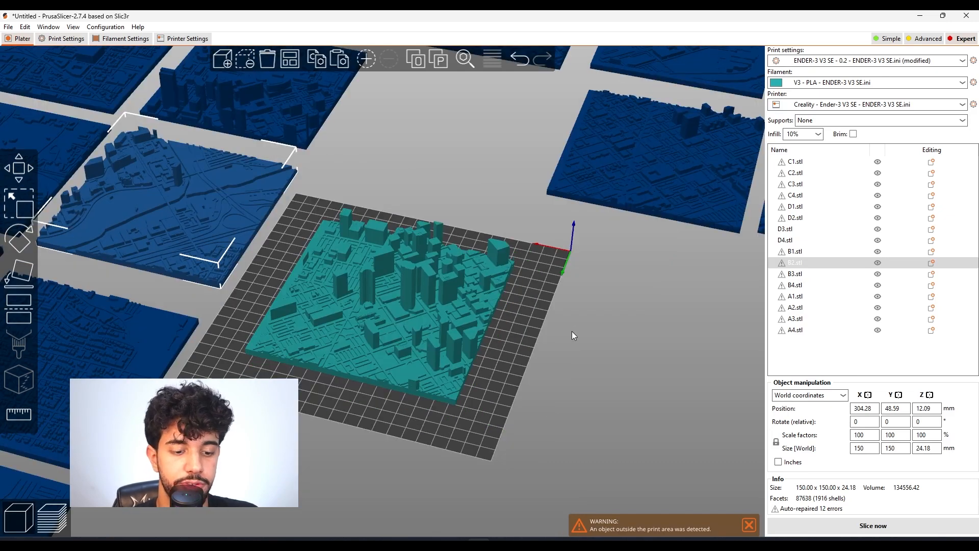
scroll(571, 331, "up", 2)
scroll(572, 331, "down", 2)
middle_click_drag(571, 331, 588, 403)
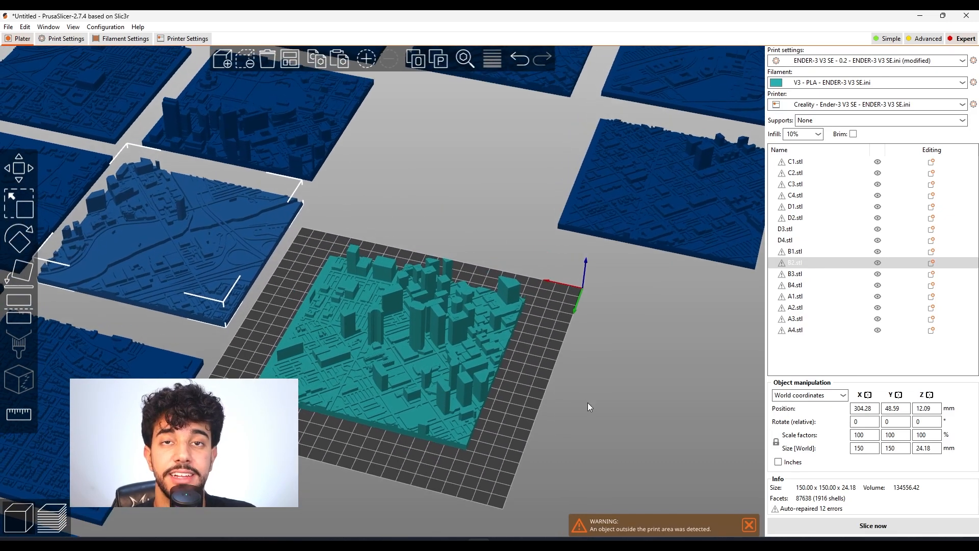
left_click(558, 374)
scroll(558, 374, "down", 4)
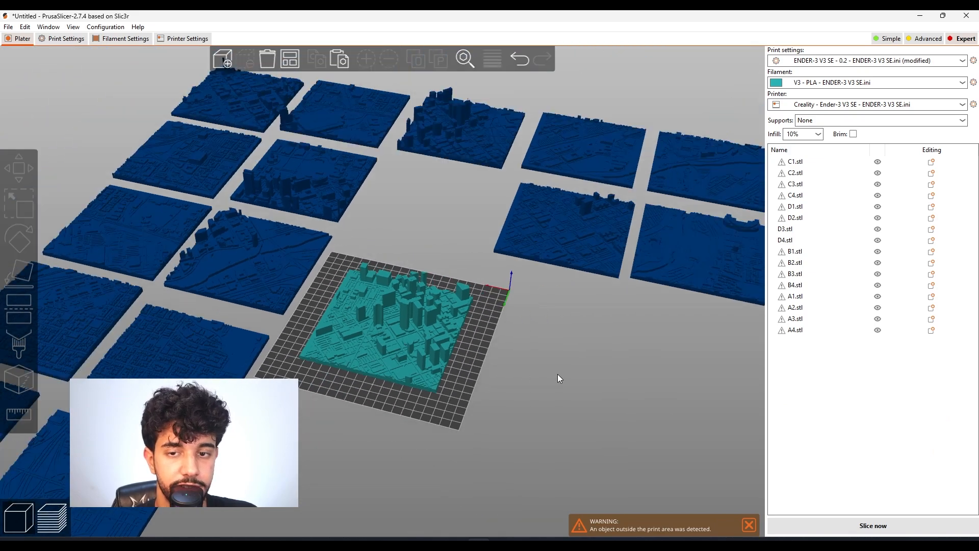
scroll(557, 375, "down", 2)
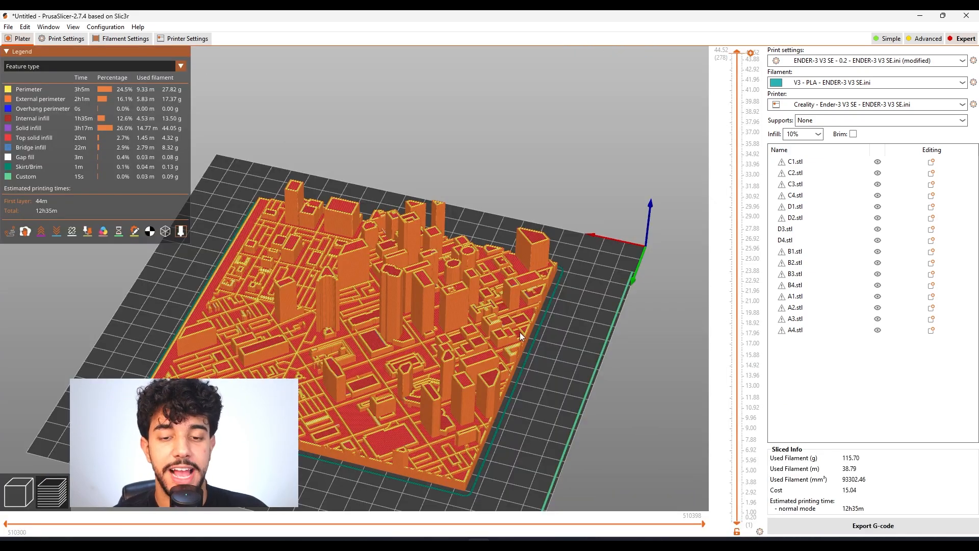
Orbit the sliced city tile and colour its toolpath preview by speed in mm/s
middle_click_drag(564, 409, 600, 368)
left_click_drag(600, 369, 606, 361)
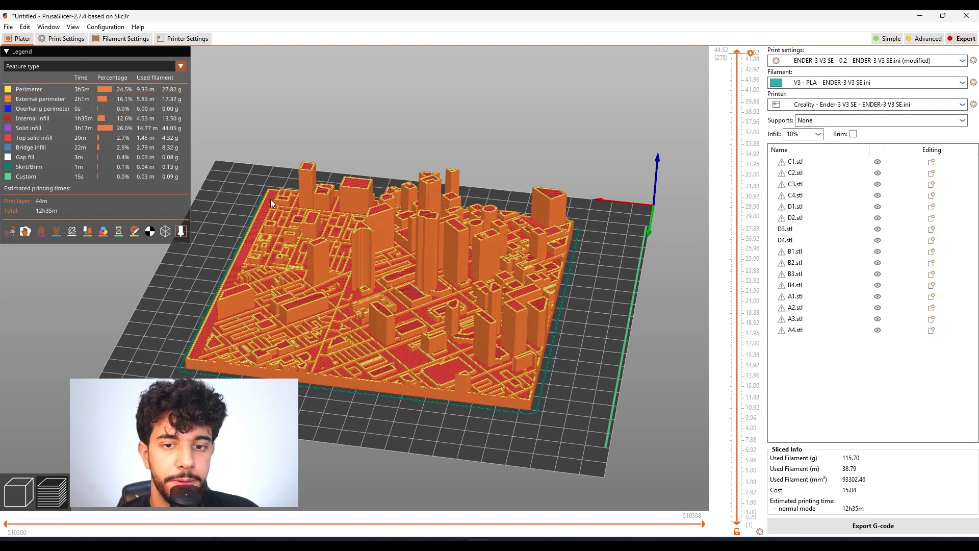
left_click(52, 68)
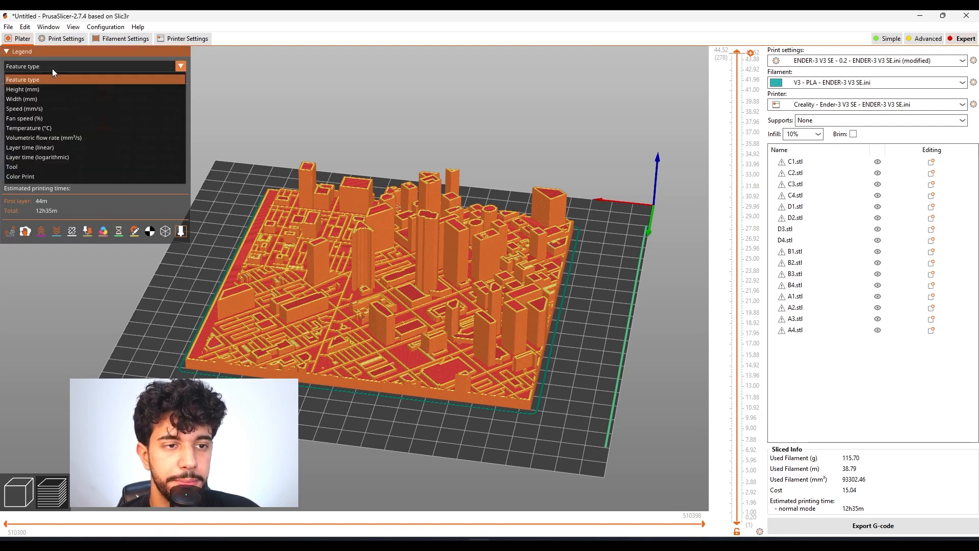
left_click(46, 109)
Inspect the print speeds of the tall buildings and small street details in the sliced preview up close
scroll(427, 268, "up", 5)
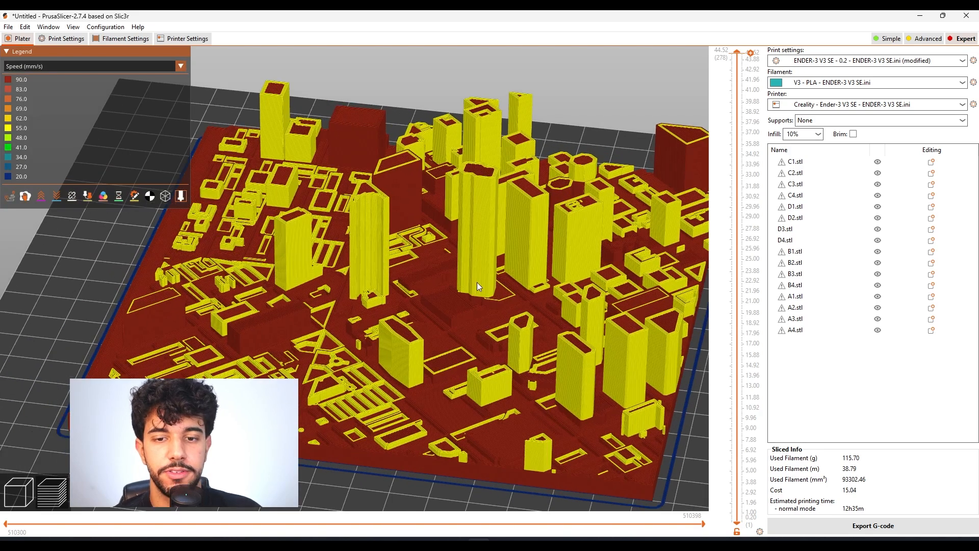
scroll(654, 314, "up", 2)
scroll(432, 187, "up", 1)
scroll(428, 186, "up", 2)
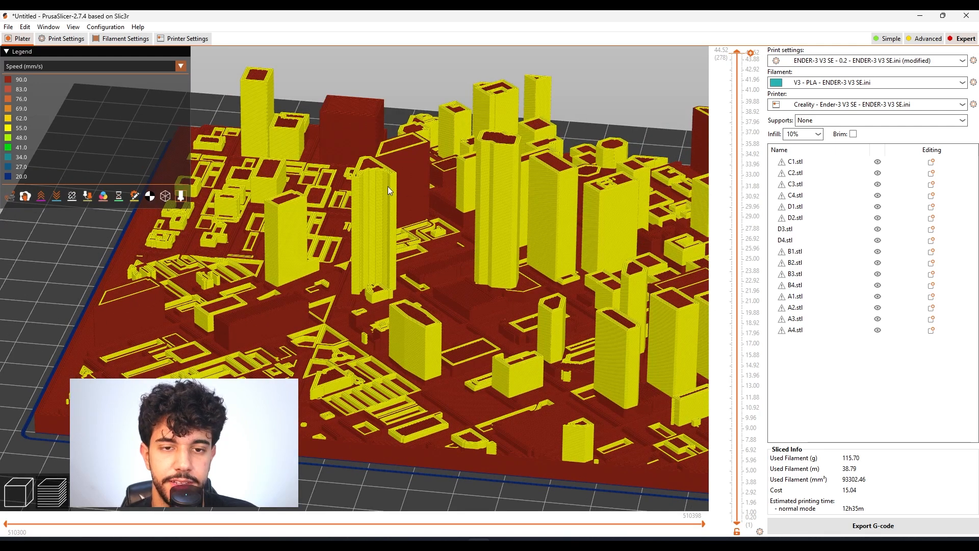
scroll(438, 334, "down", 2)
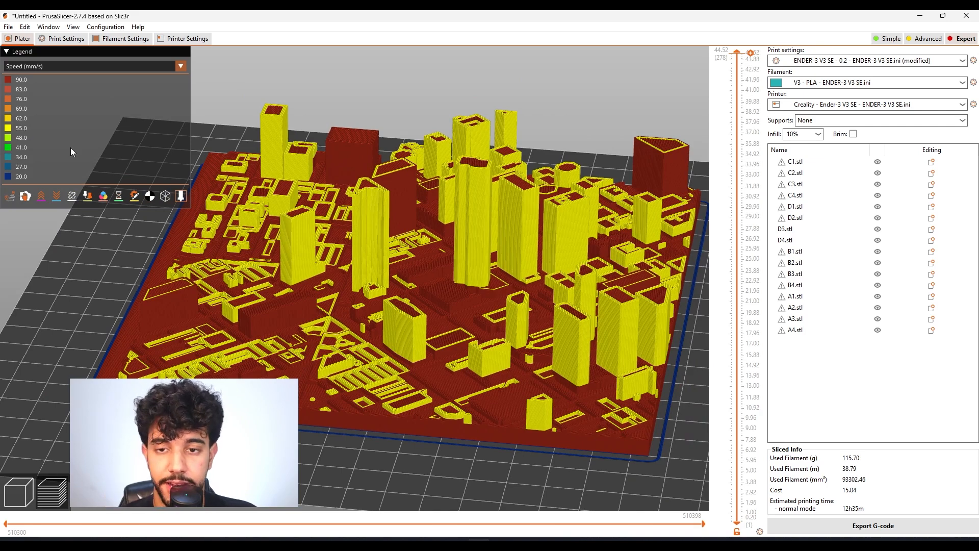
scroll(424, 240, "up", 4)
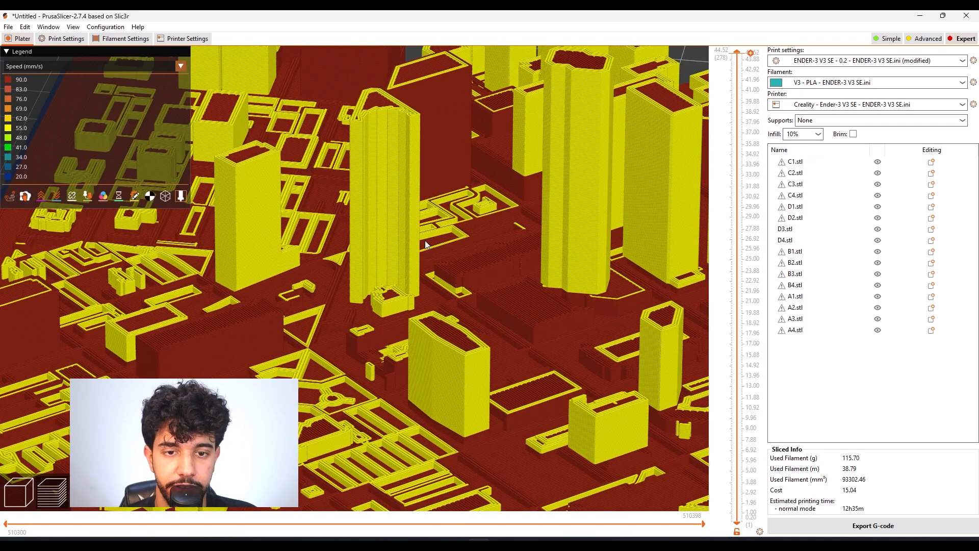
scroll(377, 193, "down", 8)
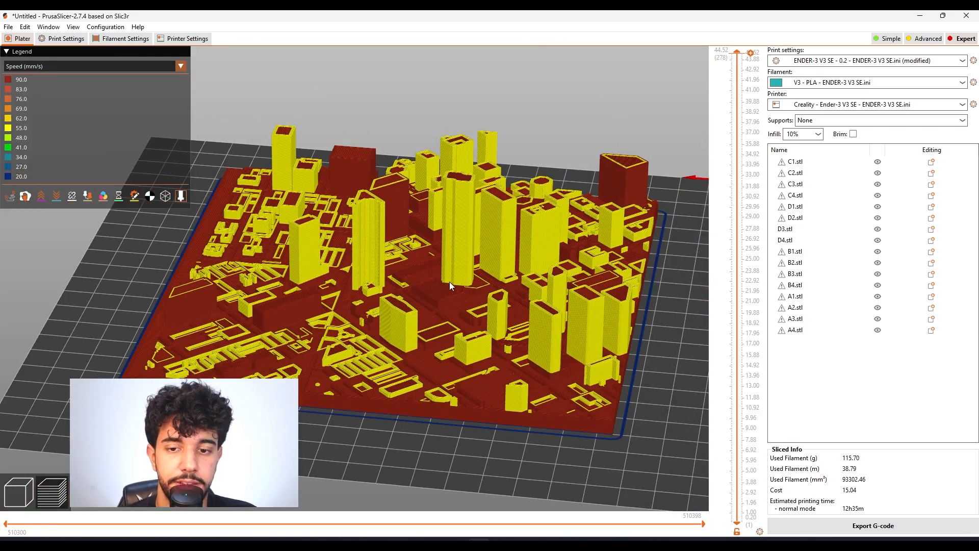
left_click_drag(662, 303, 630, 378)
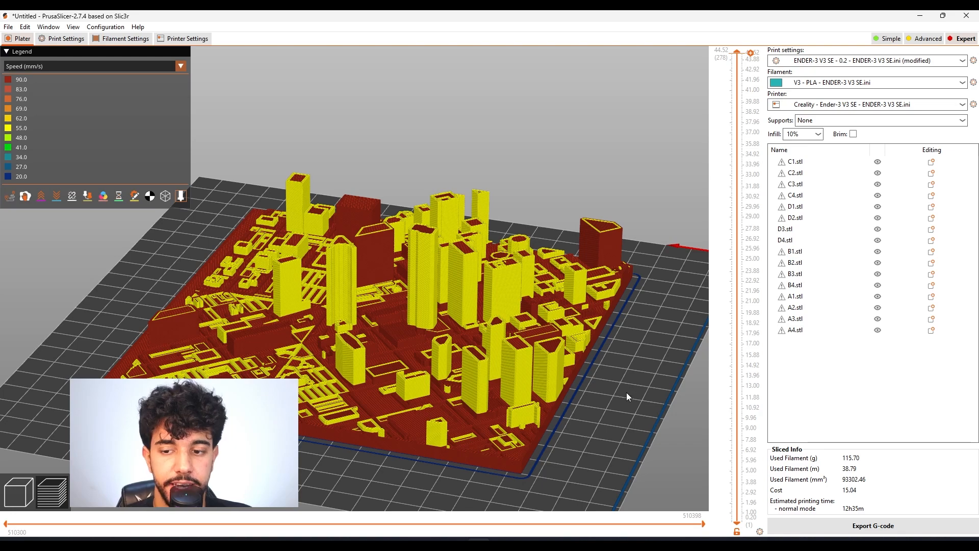
Leave the sliced preview for the 3D editor view and look over the full set of city tiles
key("Tab")
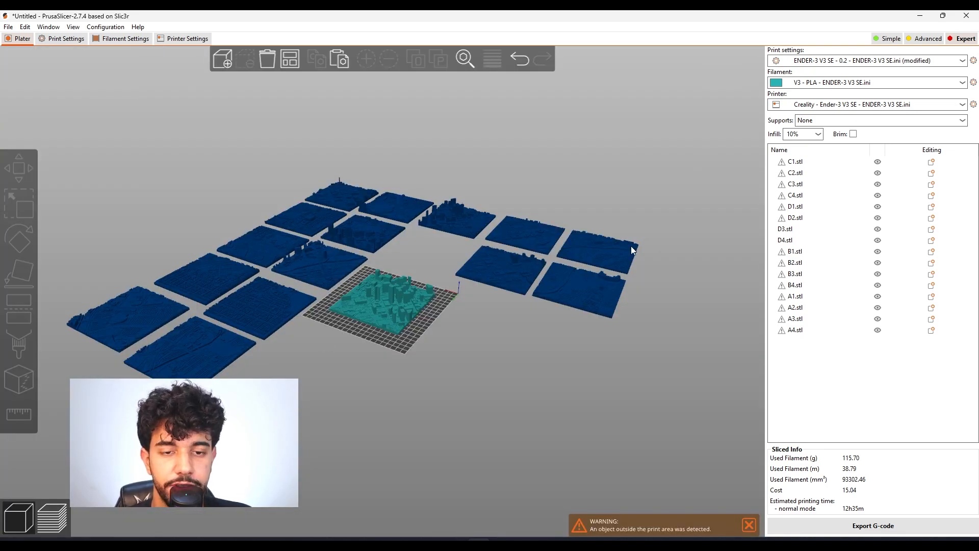
scroll(355, 191, "up", 6)
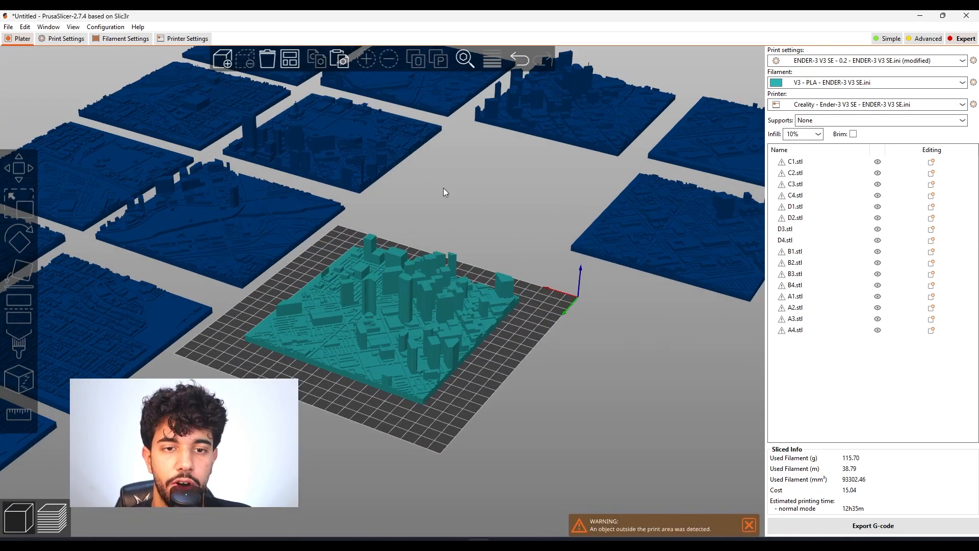
scroll(323, 188, "up", 5)
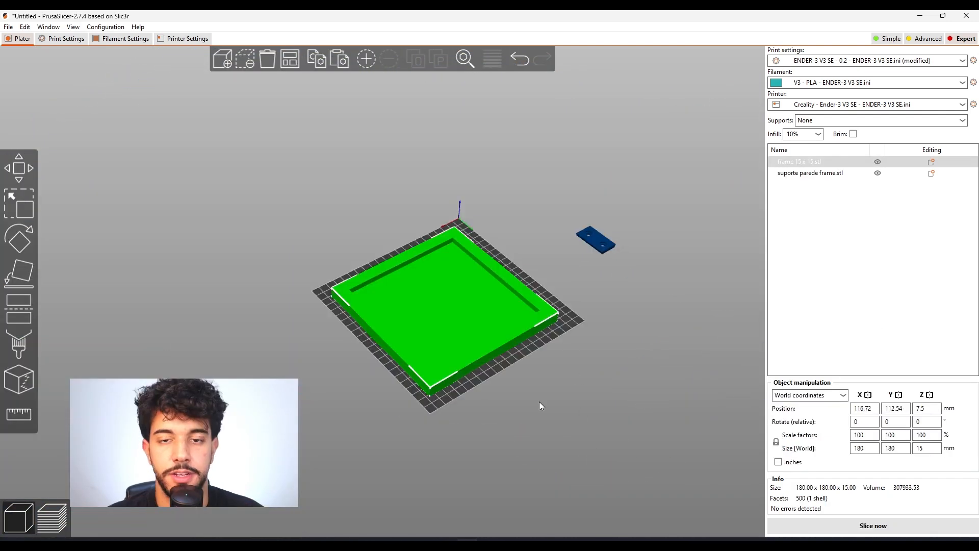
Examine the 15 x 15 frame and the two-hole wall support from several angles, and select the frame on the print bed
scroll(580, 396, "up", 4)
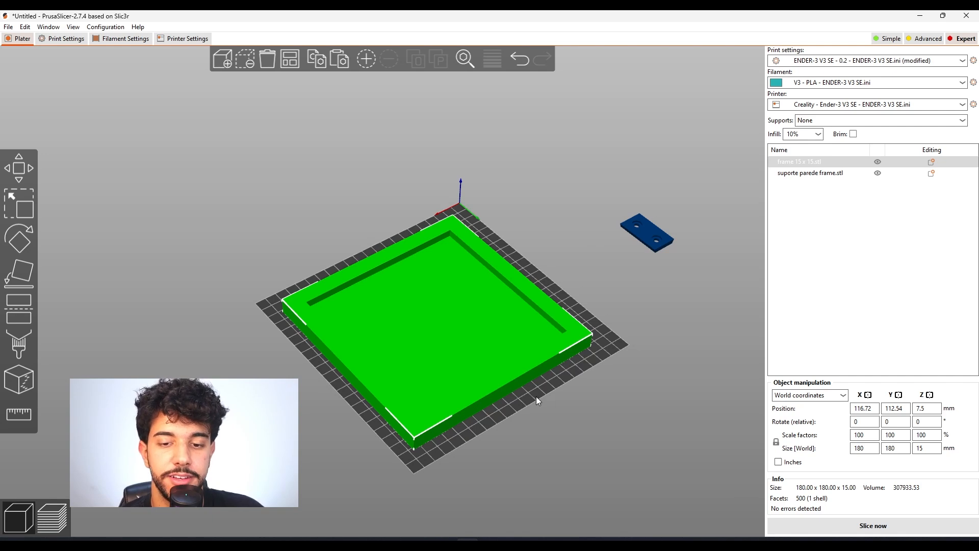
left_click_drag(536, 396, 543, 390)
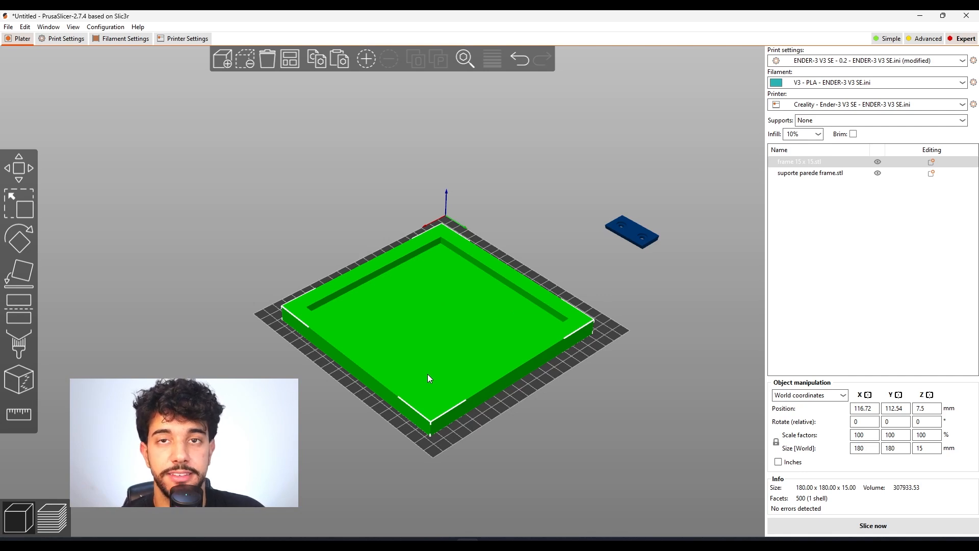
left_click(585, 409)
left_click_drag(578, 382, 556, 385)
scroll(558, 384, "up", 3)
scroll(637, 402, "down", 3)
middle_click_drag(628, 393, 571, 415)
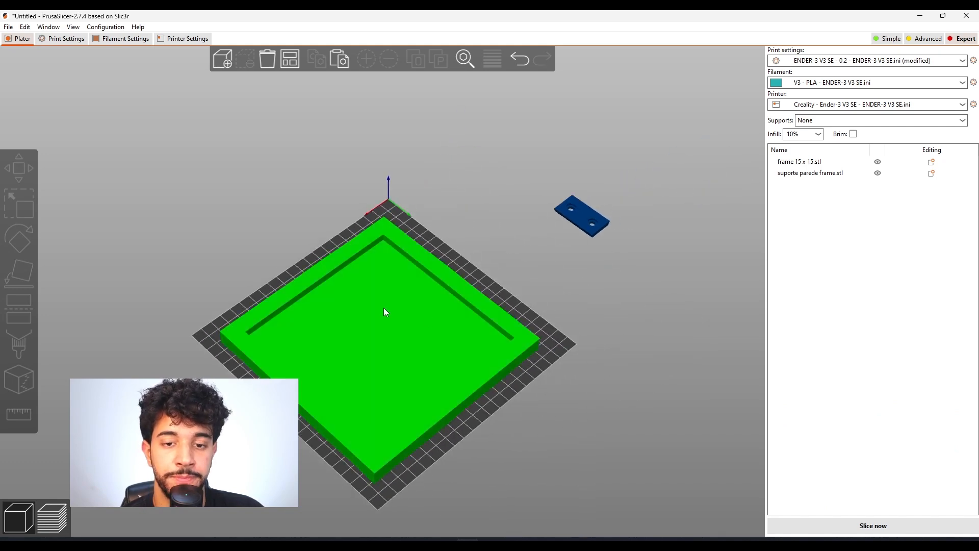
left_click(362, 355)
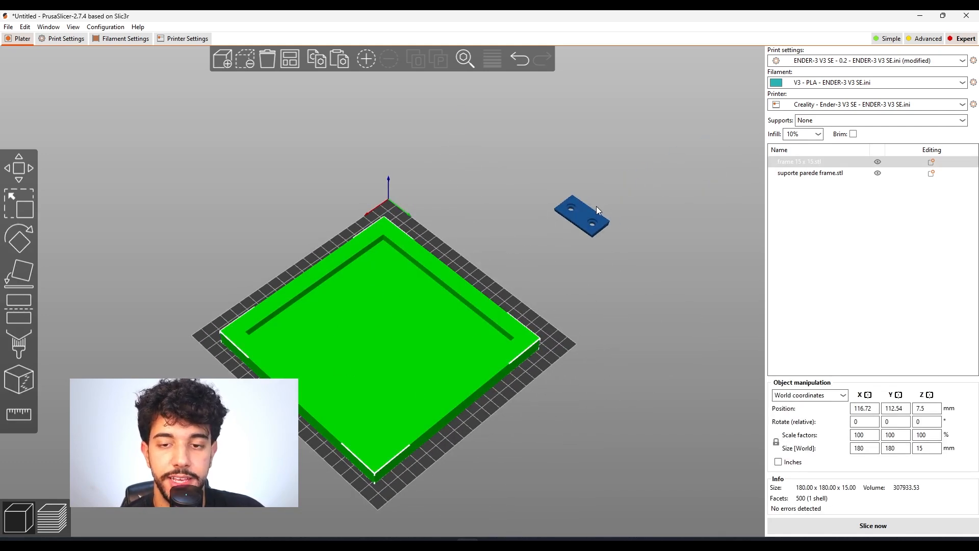
Move the two-hole wall support onto the print bed beside the frame and view both parts from below
left_click_drag(588, 212, 530, 260)
left_click_drag(461, 311, 460, 324)
left_click(524, 270)
left_click_drag(525, 267, 466, 277)
left_click_drag(536, 330, 510, 343)
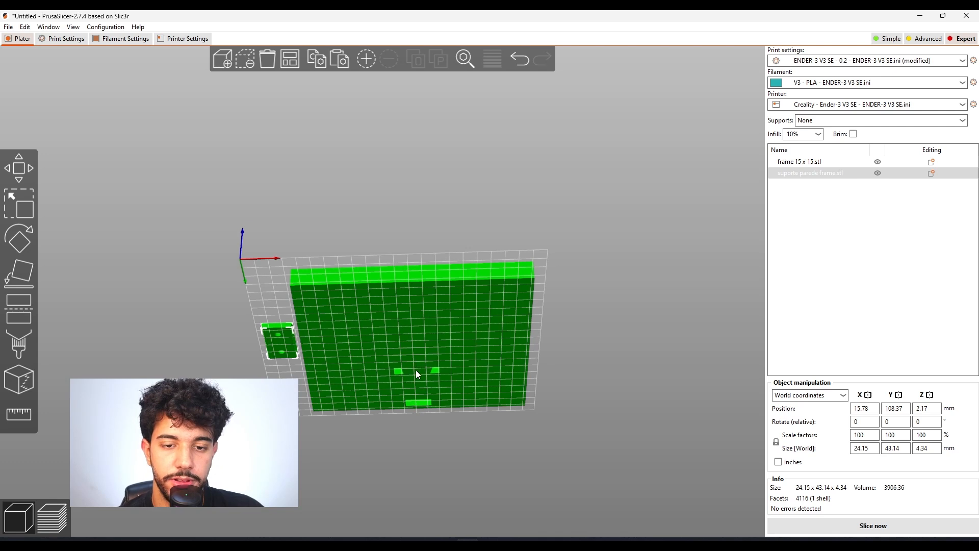
left_click_drag(576, 366, 585, 411)
Set the print layer height to 0.22 mm and the infill density to 8%
left_click(62, 38)
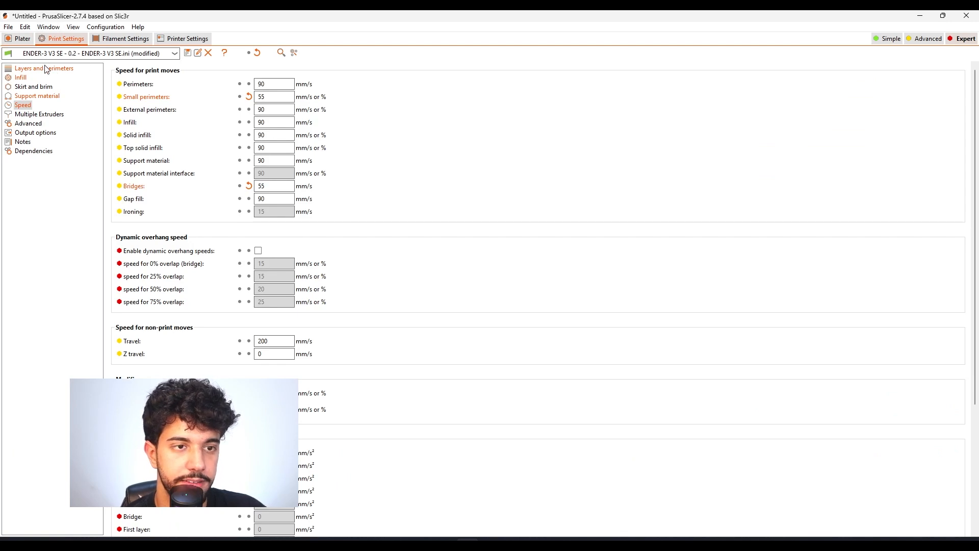
left_click(45, 68)
left_click(284, 83)
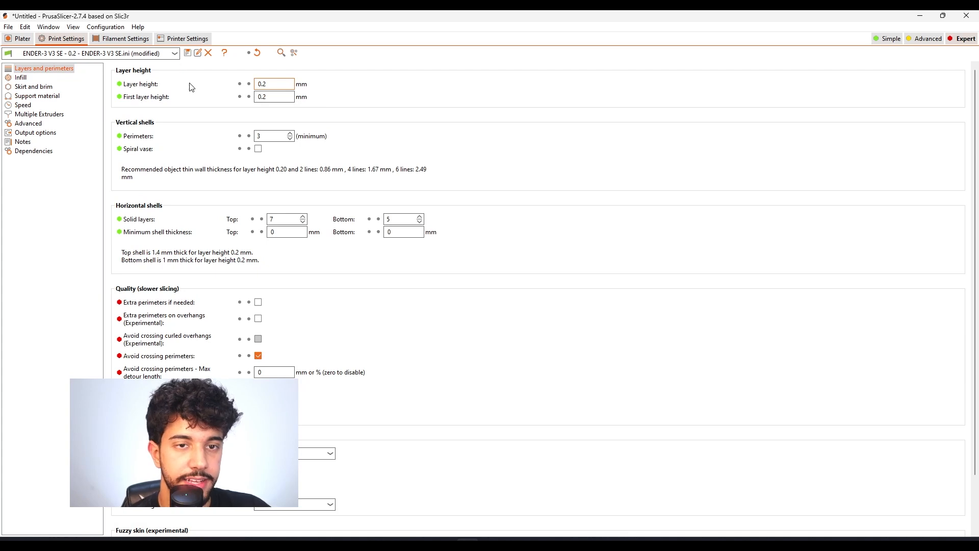
type("2")
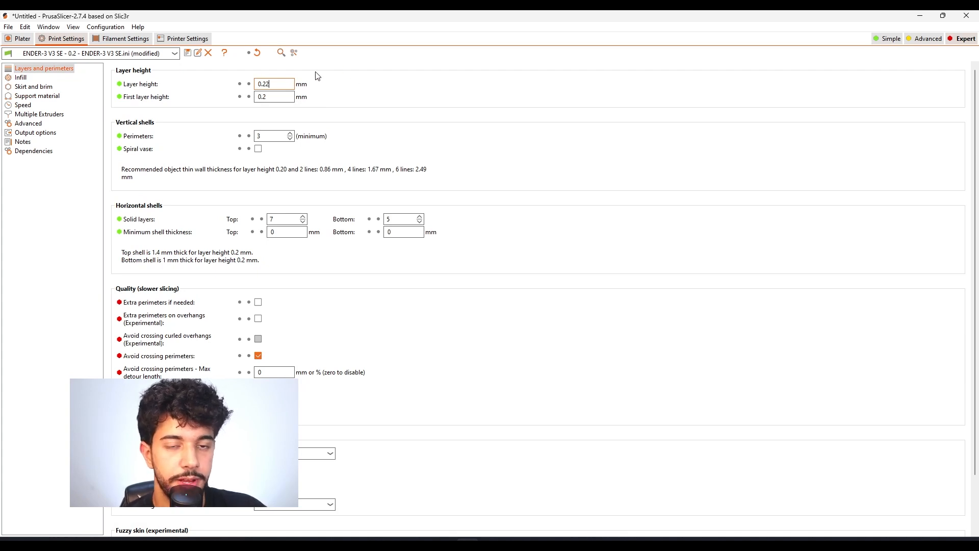
left_click(21, 78)
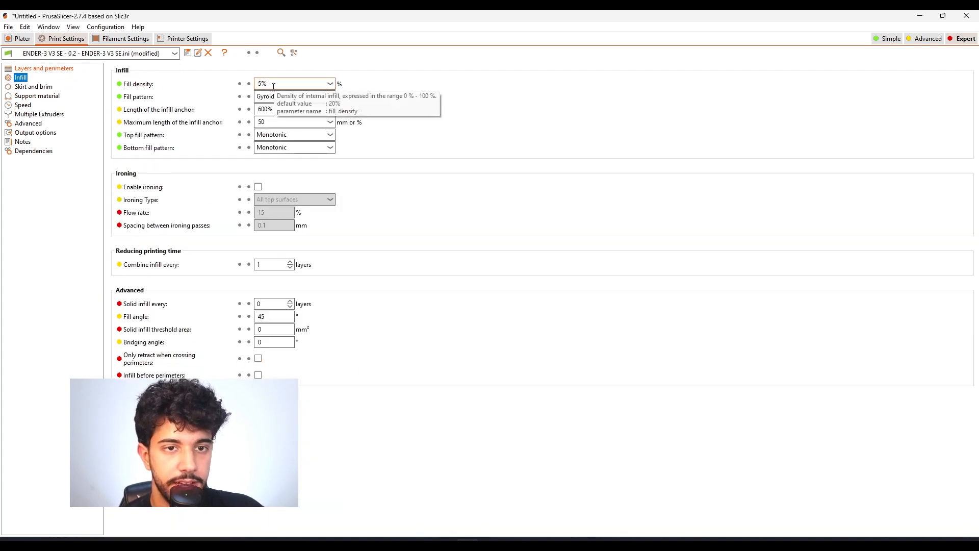
left_click(261, 85)
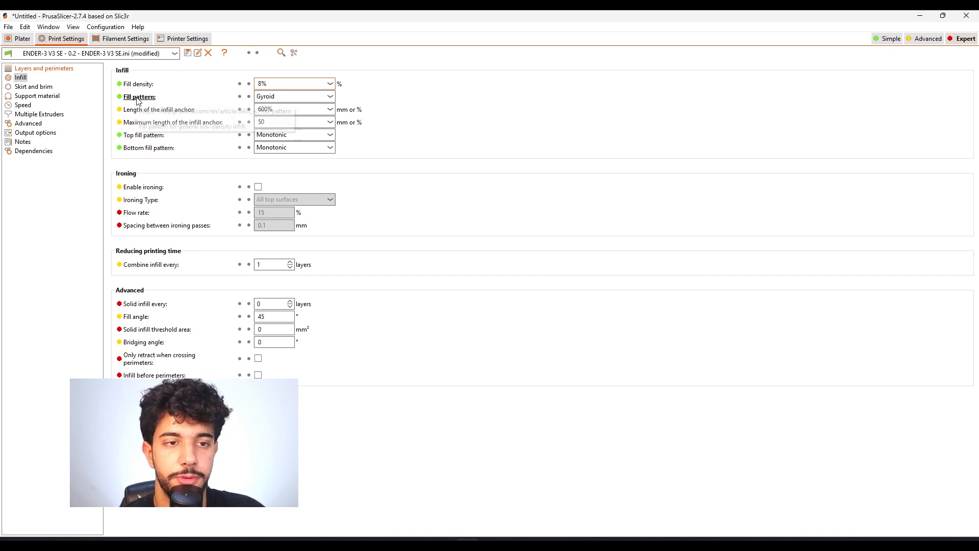
Check the skirt and brim settings and the underside of both parts, and turn off support material generation
left_click(36, 88)
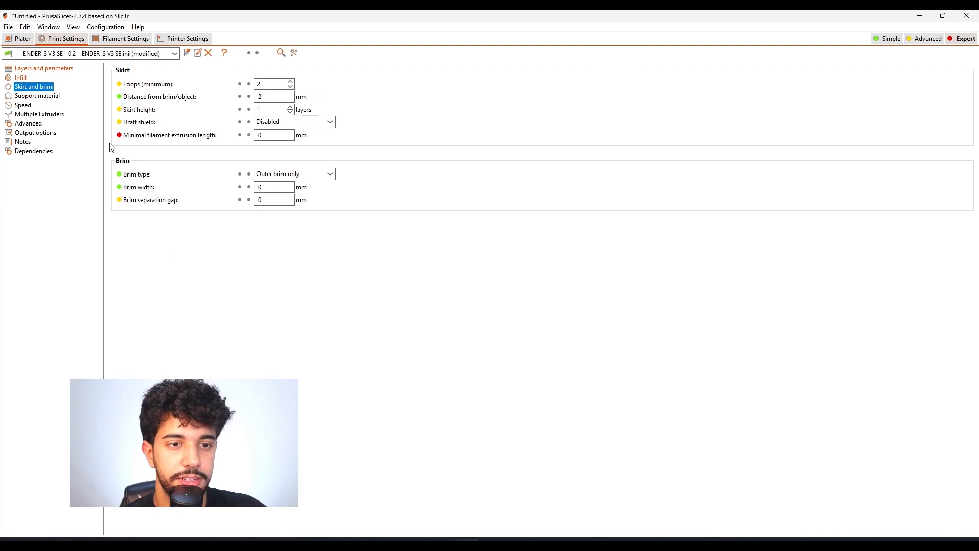
left_click(21, 40)
left_click_drag(463, 346, 475, 276)
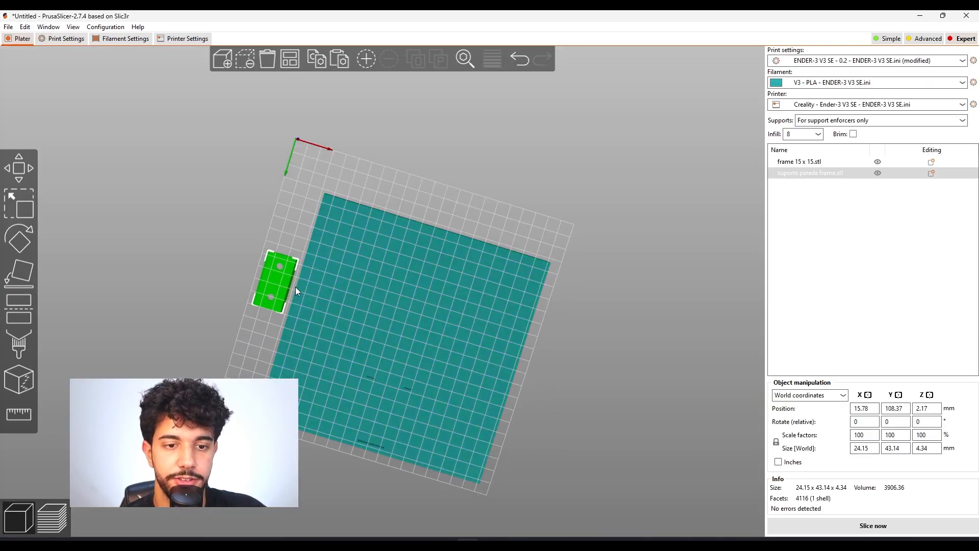
left_click_drag(471, 207, 473, 314)
left_click(82, 40)
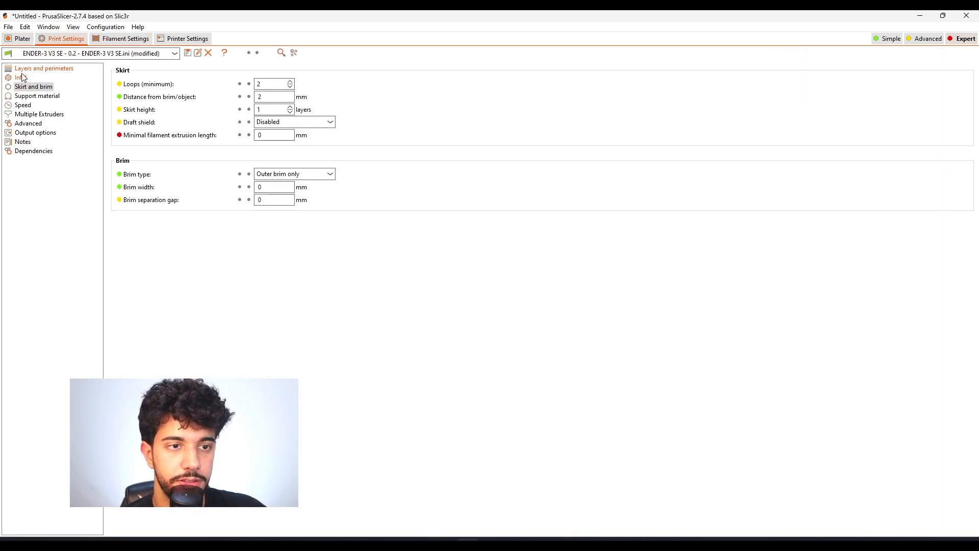
left_click(34, 98)
left_click(258, 83)
left_click(19, 39)
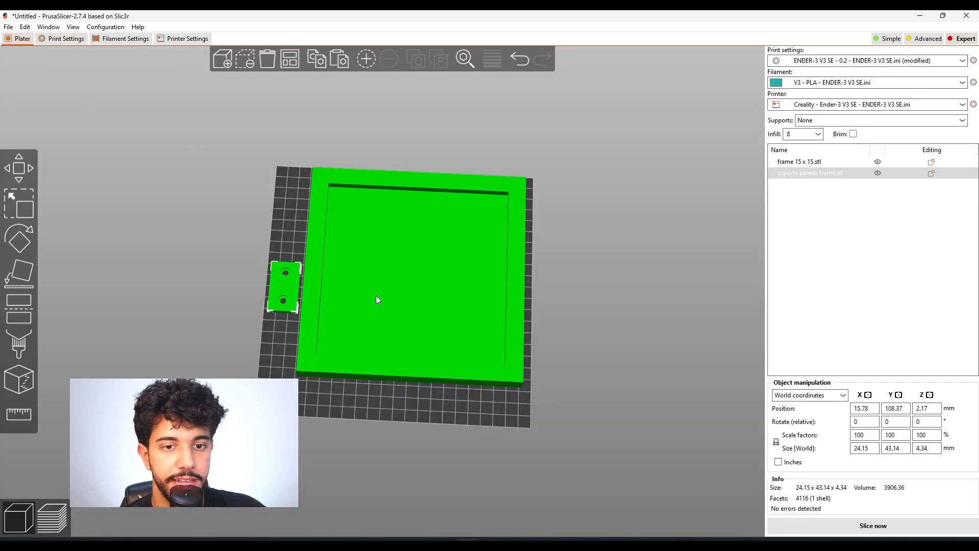
Select the frame on the print bed and review the speed settings for print moves
left_click(428, 357)
left_click_drag(559, 376, 571, 352)
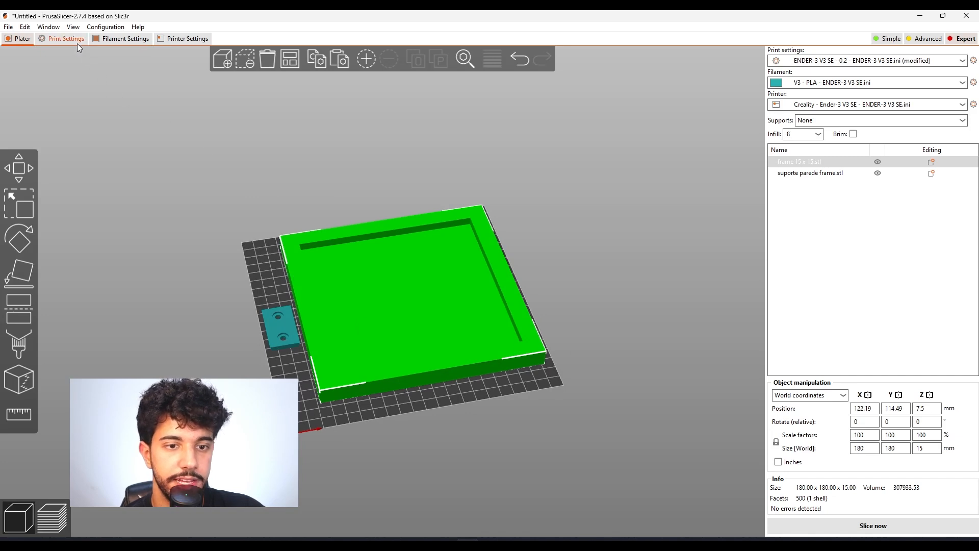
left_click_drag(292, 351, 301, 377)
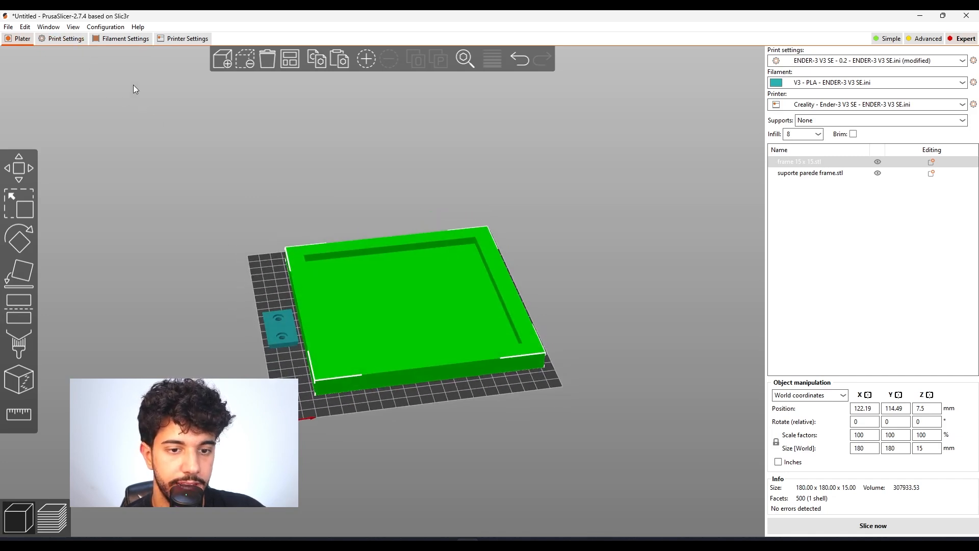
left_click(63, 40)
left_click(23, 105)
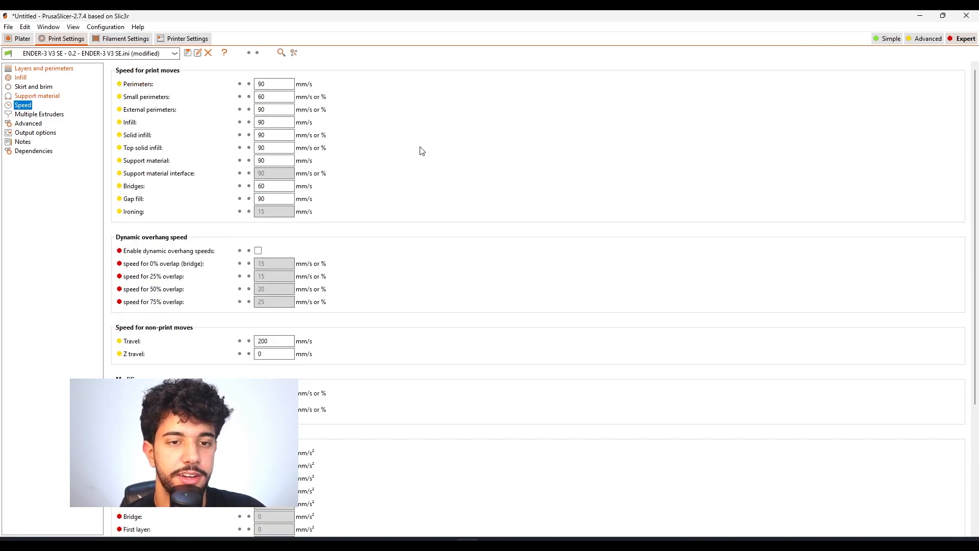
Return to the 3D view of the print bed and slice the frame together with the wall support
left_click(22, 39)
scroll(493, 383, "up", 3)
left_click_drag(605, 426, 602, 393)
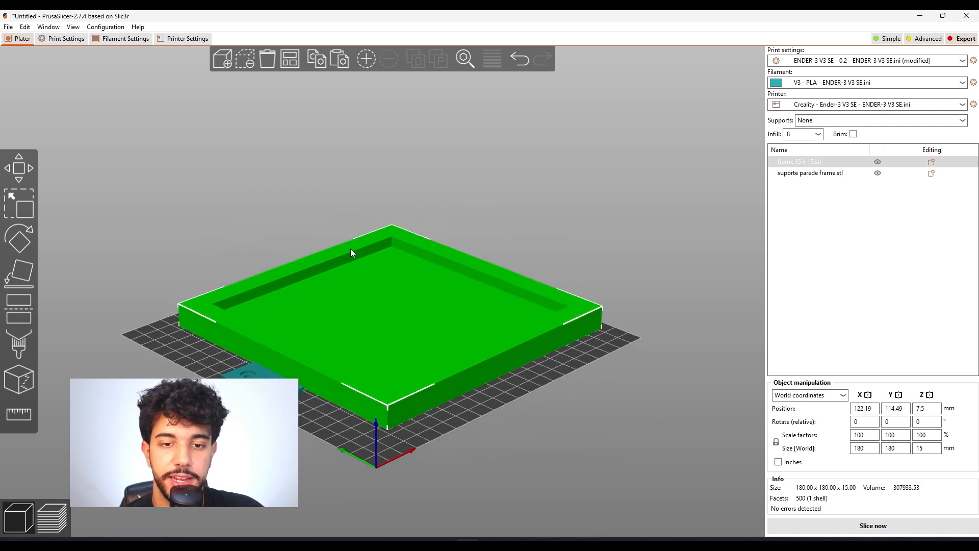
scroll(370, 249, "up", 2)
scroll(420, 250, "down", 3)
mouse_move(539, 264)
left_mouse_down()
mouse_move(570, 274)
mouse_move(559, 297)
mouse_move(526, 294)
mouse_move(527, 274)
left_mouse_up()
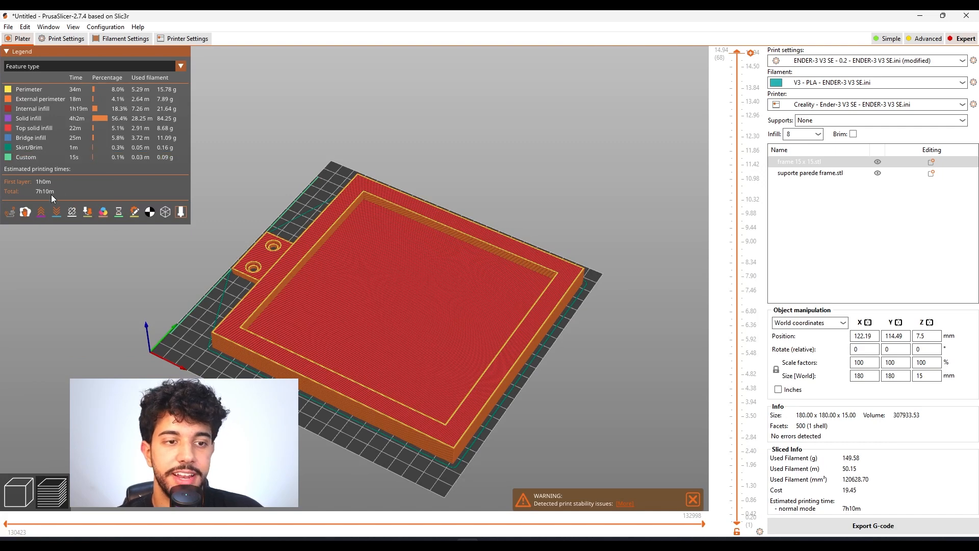
Inspect the sliced frame from above and the mounting recess on its underside up close, and return to the 3D editor view
left_click_drag(260, 408, 317, 407)
scroll(317, 409, "up", 2)
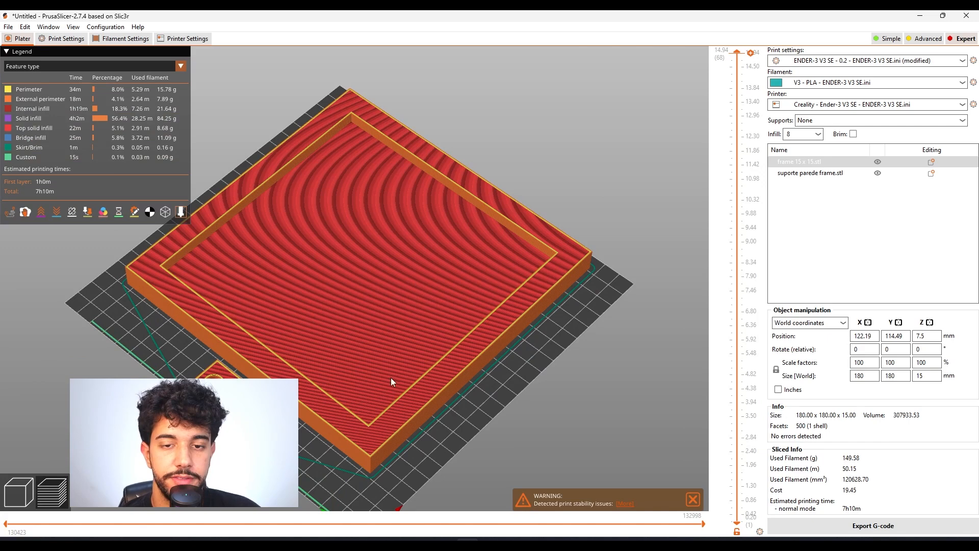
left_click_drag(463, 453, 464, 442)
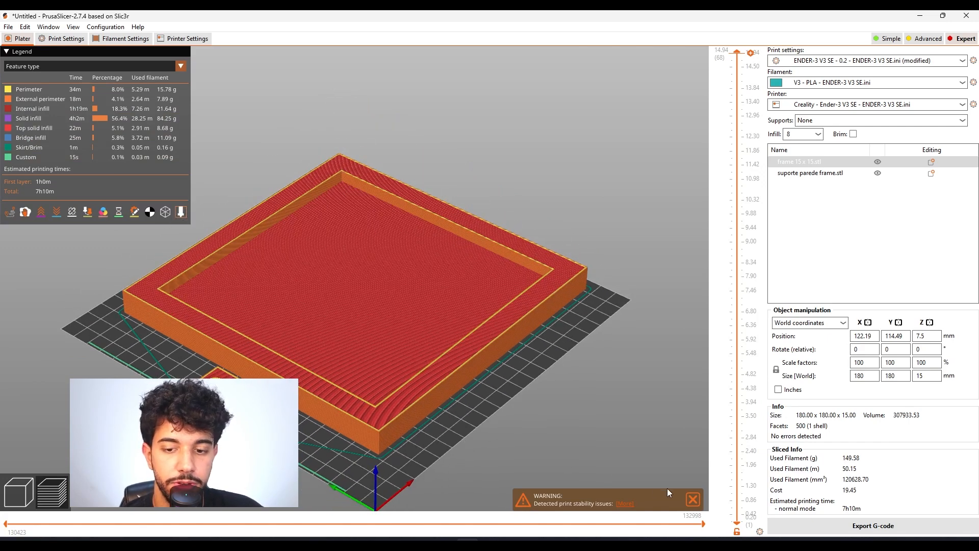
left_click_drag(625, 467, 258, 285)
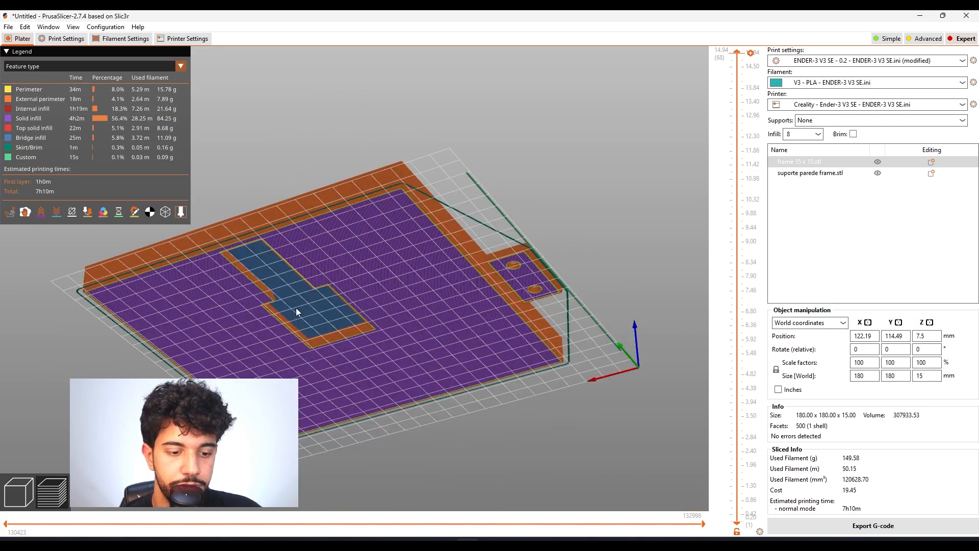
scroll(295, 308, "up", 2)
middle_click_drag(472, 170, 632, 129)
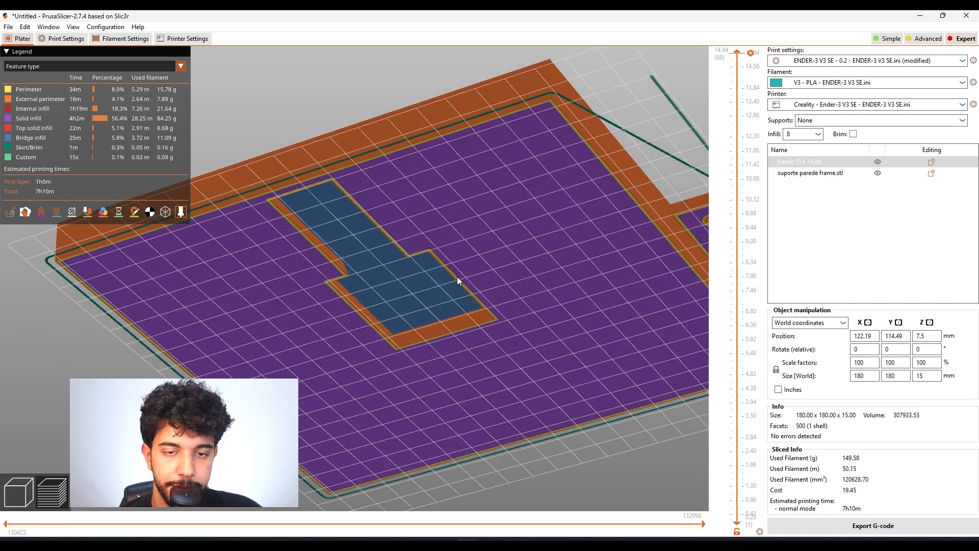
scroll(340, 247, "up", 2)
scroll(378, 237, "down", 2)
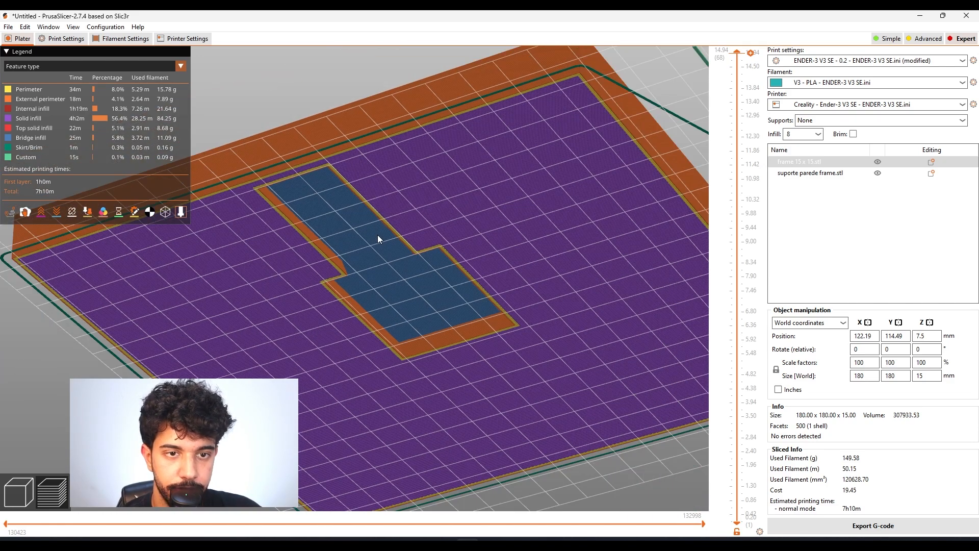
left_click_drag(330, 97, 336, 170)
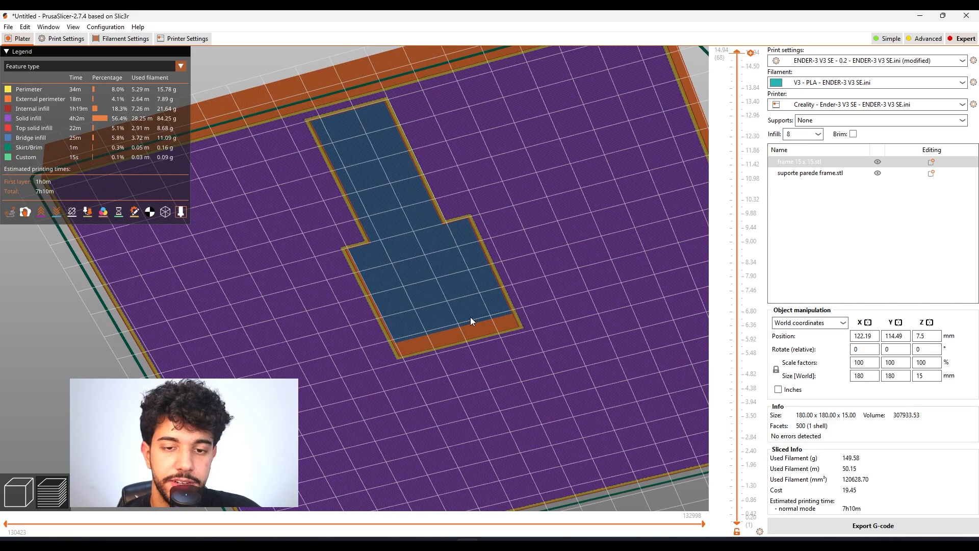
scroll(287, 236, "down", 4)
left_click_drag(337, 88, 341, 82)
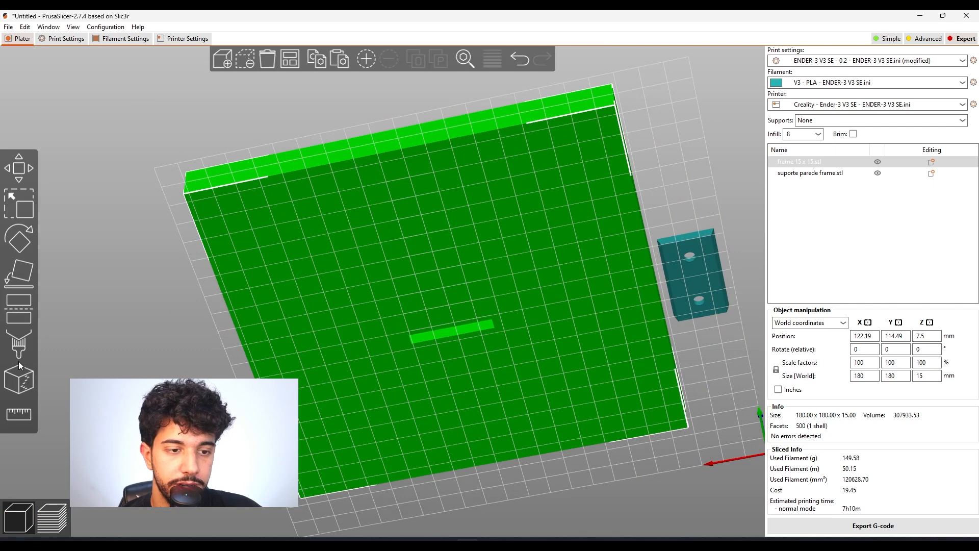
Try painting support enforcers by hand inside the mounting recess on the frame's underside
left_click(17, 339)
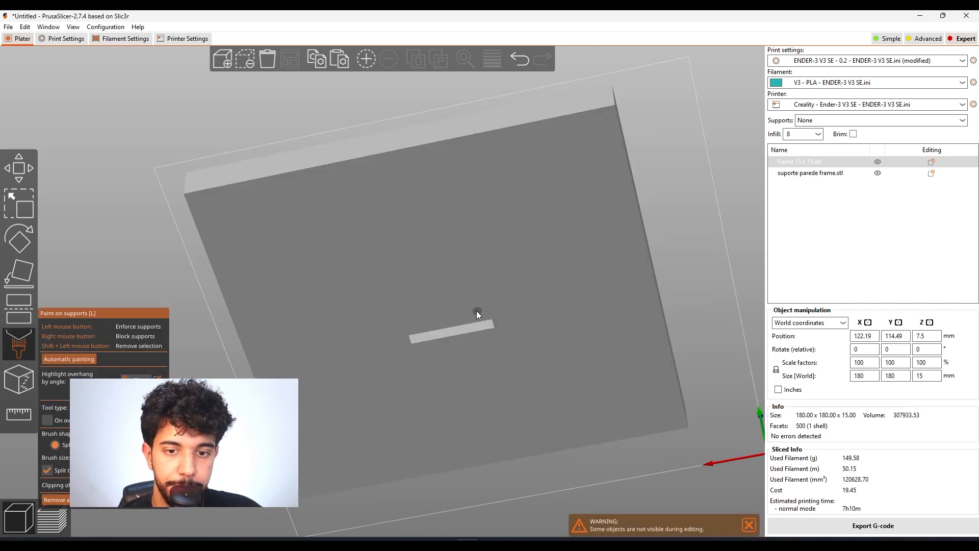
left_click_drag(422, 289, 452, 292)
scroll(452, 292, "down", 3)
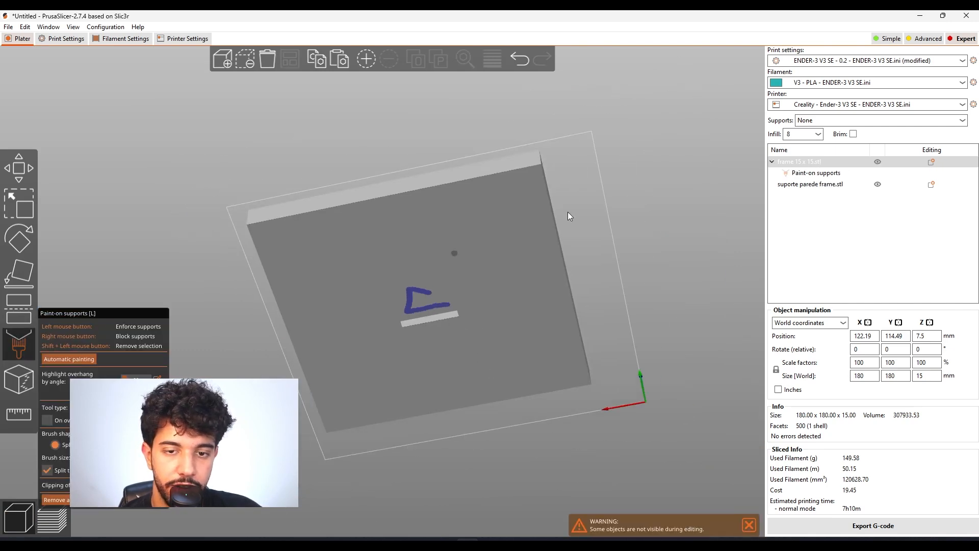
left_click_drag(599, 229, 499, 223)
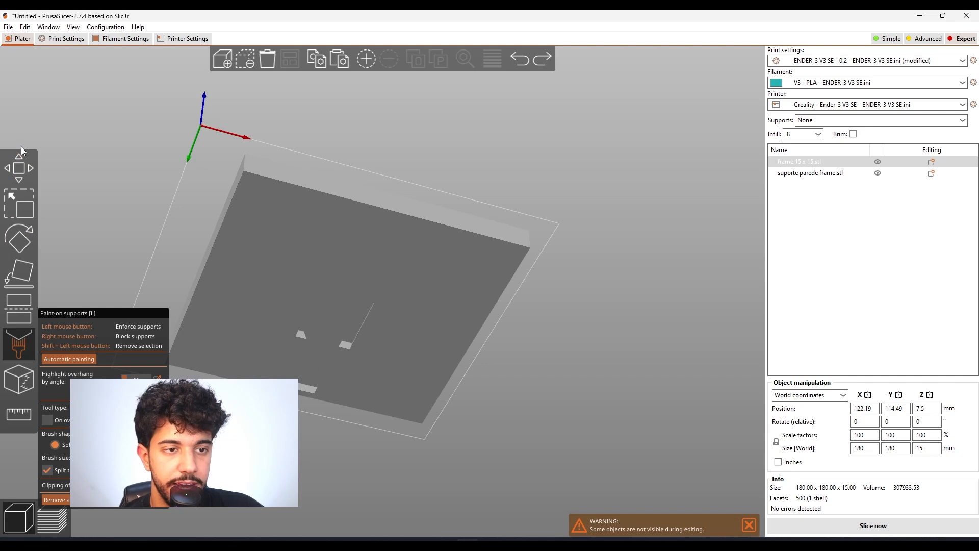
left_click(23, 173)
left_click_drag(542, 206, 625, 295)
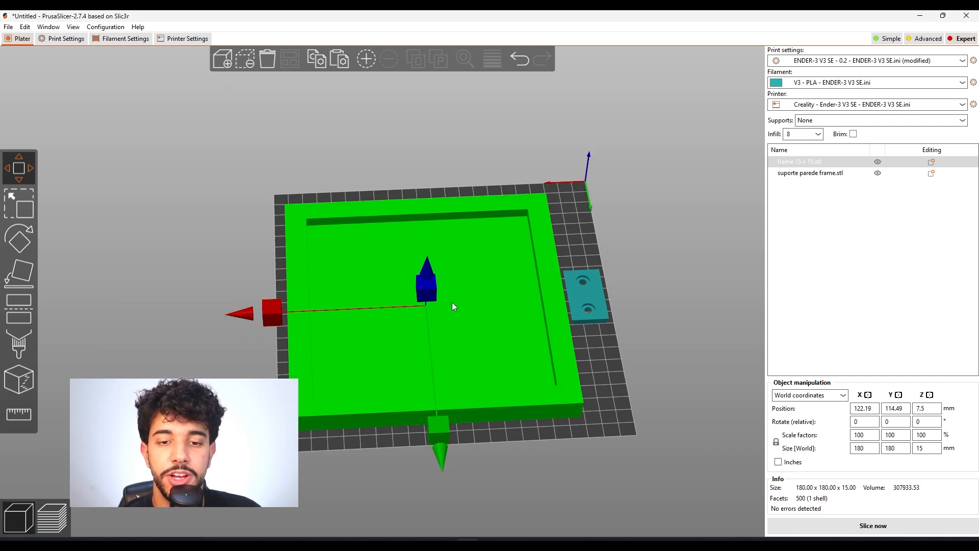
middle_click_drag(613, 351, 556, 345)
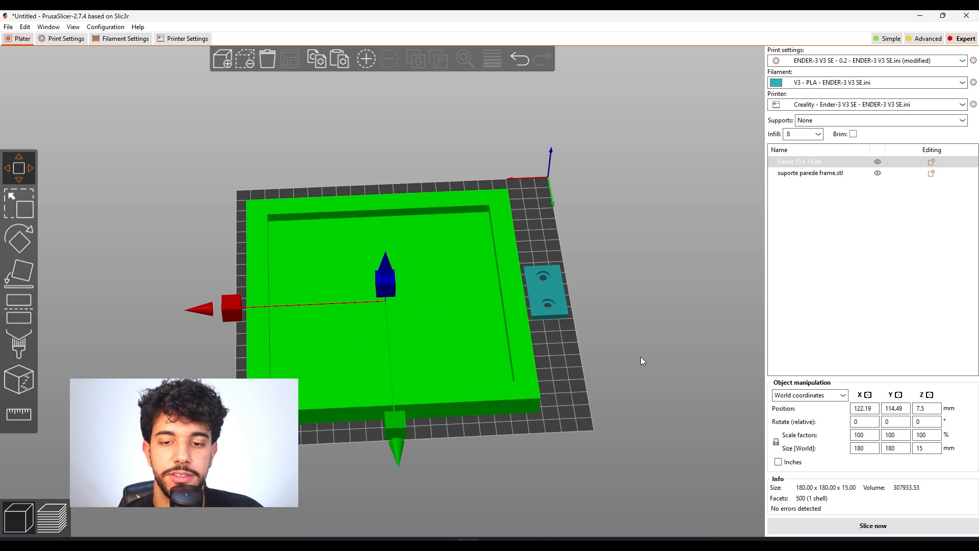
left_click_drag(642, 361, 647, 350)
left_click_drag(587, 346, 601, 352)
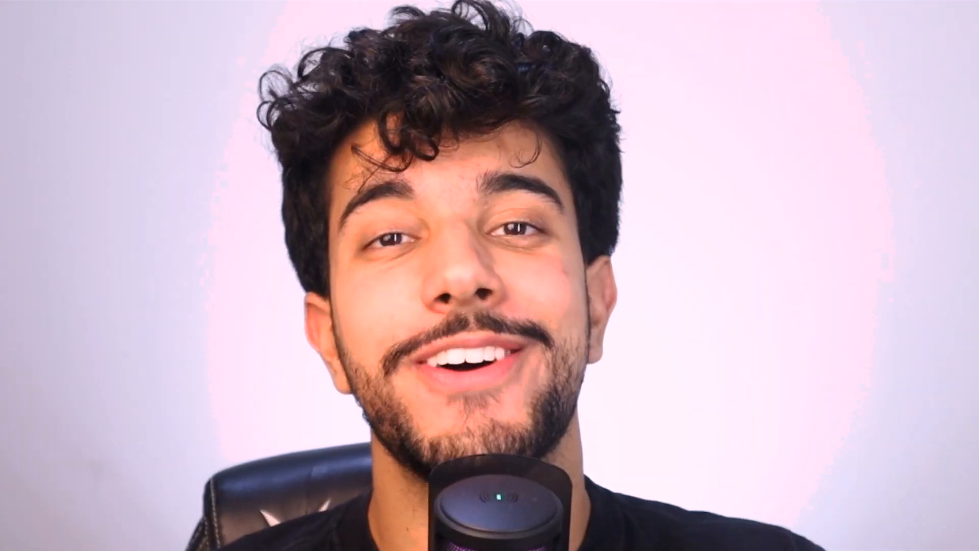